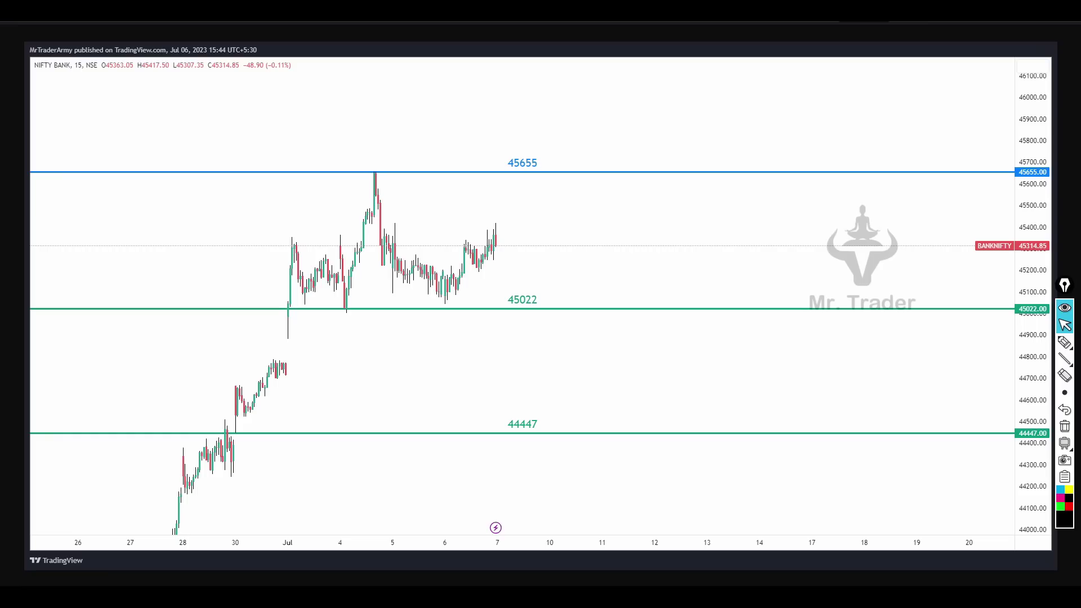
Underline the 45022 support on the Nifty Bank snapshot, sketch a rise towards 45655, and clear the pen marks.
click(1064, 344)
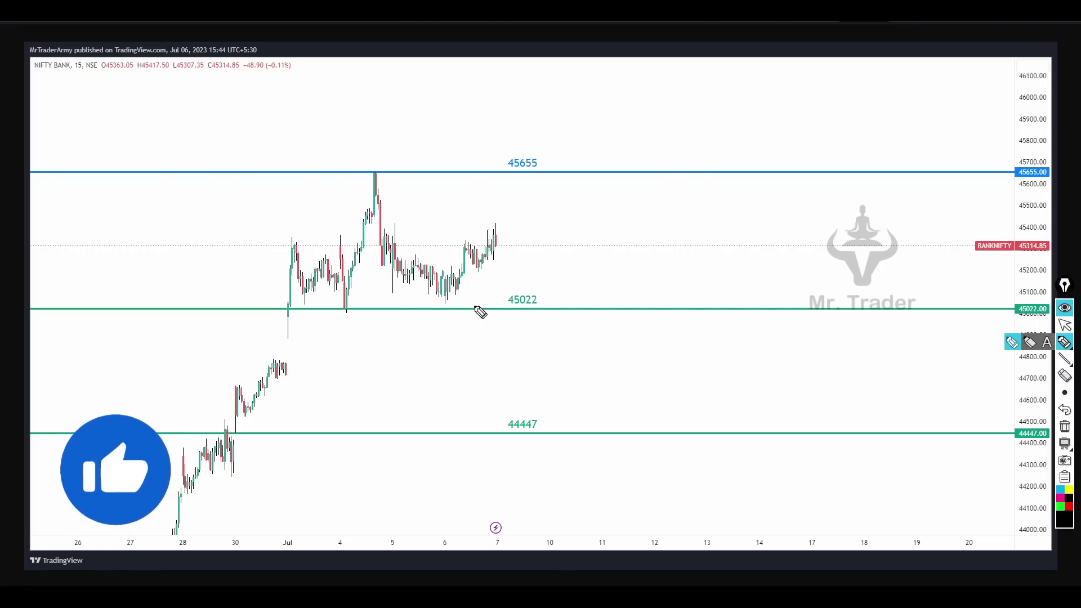
drag(304, 308, 580, 317)
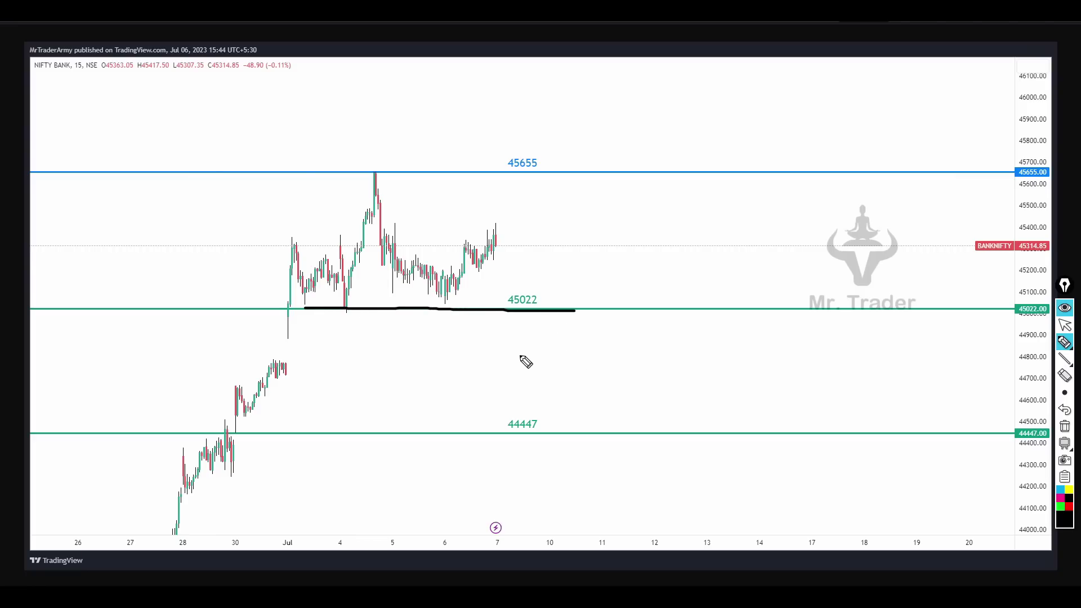
mouse_move(433, 292)
mouse_down()
mouse_move(465, 293)
mouse_move(461, 264)
mouse_move(493, 248)
mouse_move(497, 227)
mouse_move(561, 229)
mouse_up()
drag(497, 229, 513, 168)
click(1064, 426)
click(1065, 326)
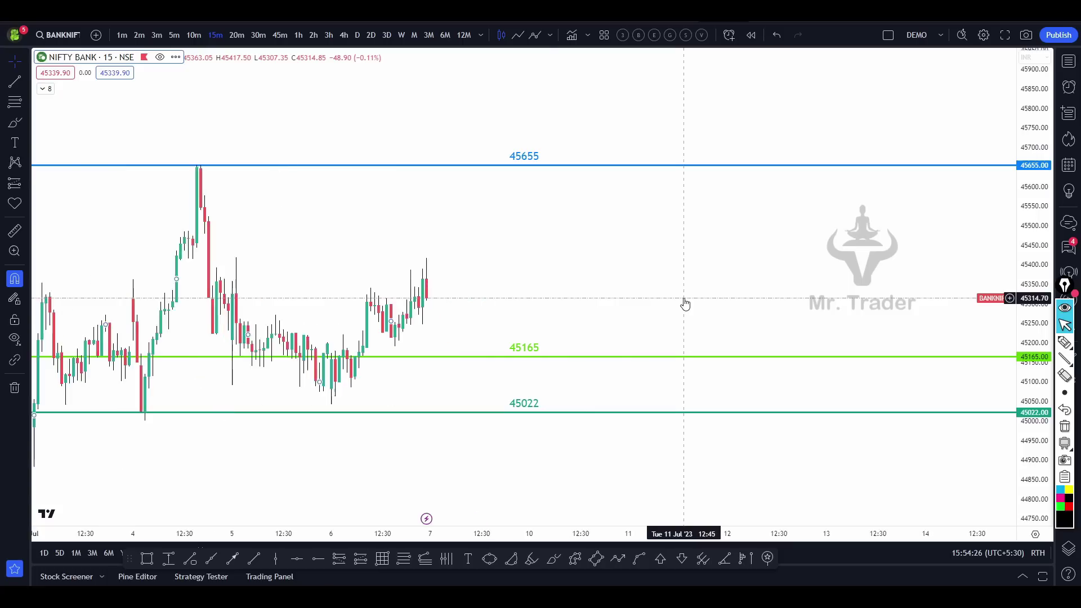
On the live Nifty Bank chart, sketch a breakout above the last candle's high with a long horizontal line, and clear it.
scroll(747, 251, up, 3)
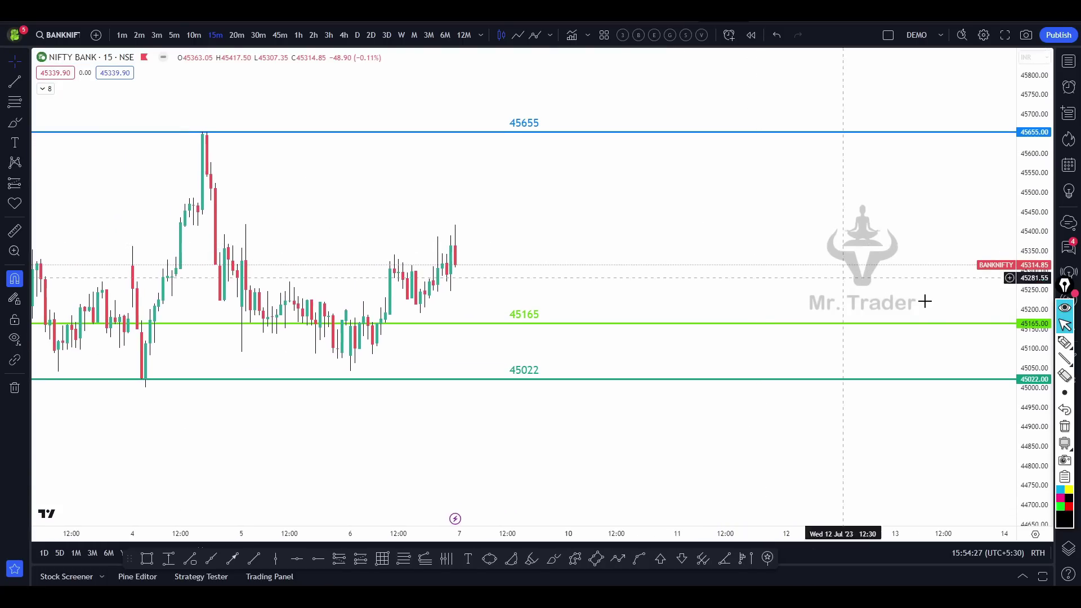
click(1065, 343)
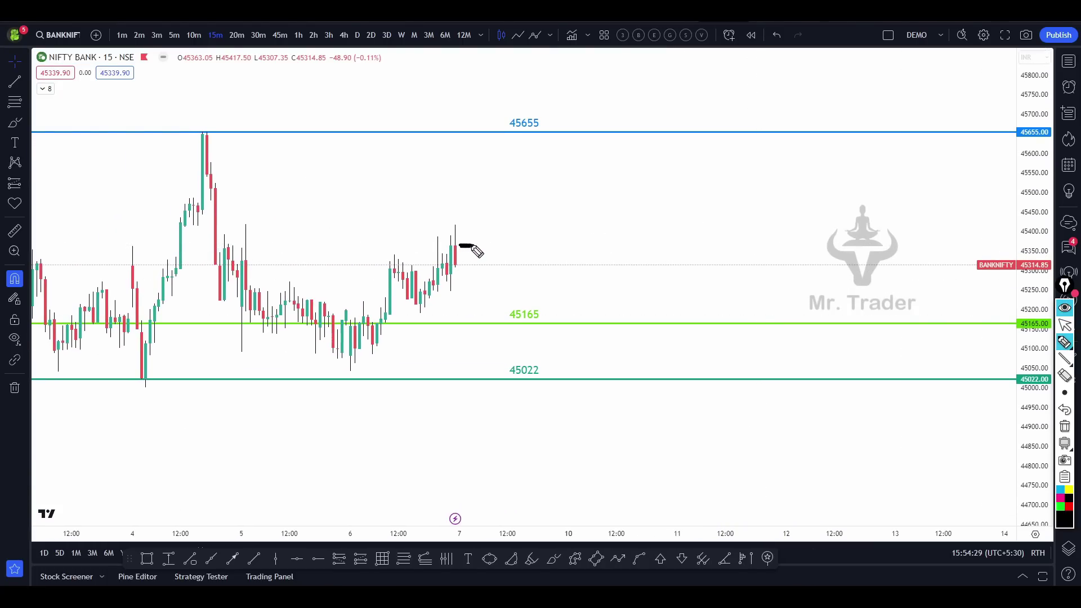
drag(473, 248, 473, 205)
mouse_move(418, 225)
mouse_down()
mouse_move(1057, 225)
mouse_move(445, 237)
mouse_up()
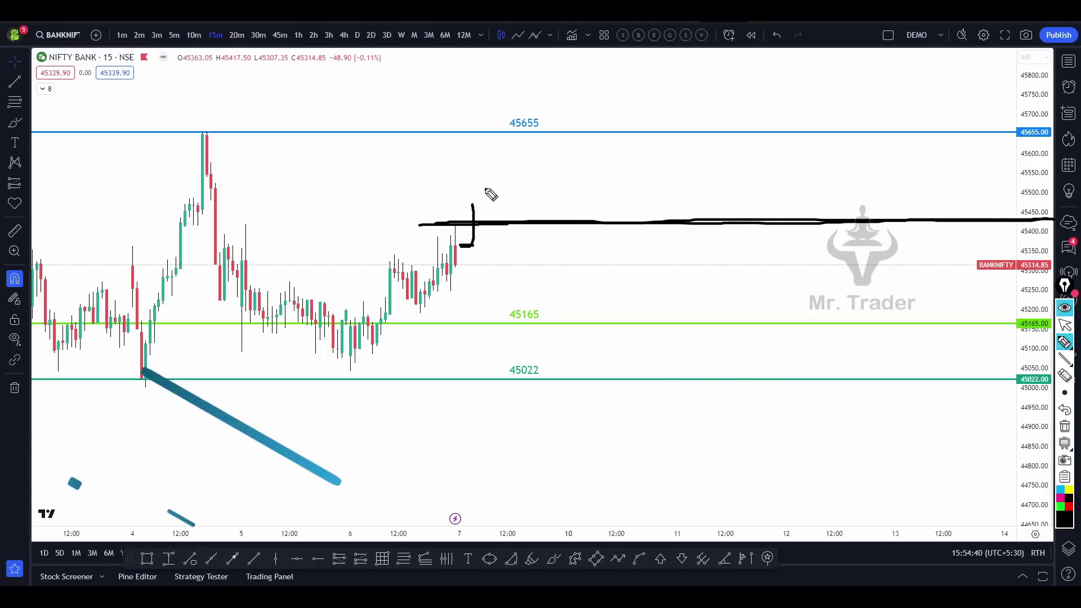
click(1064, 426)
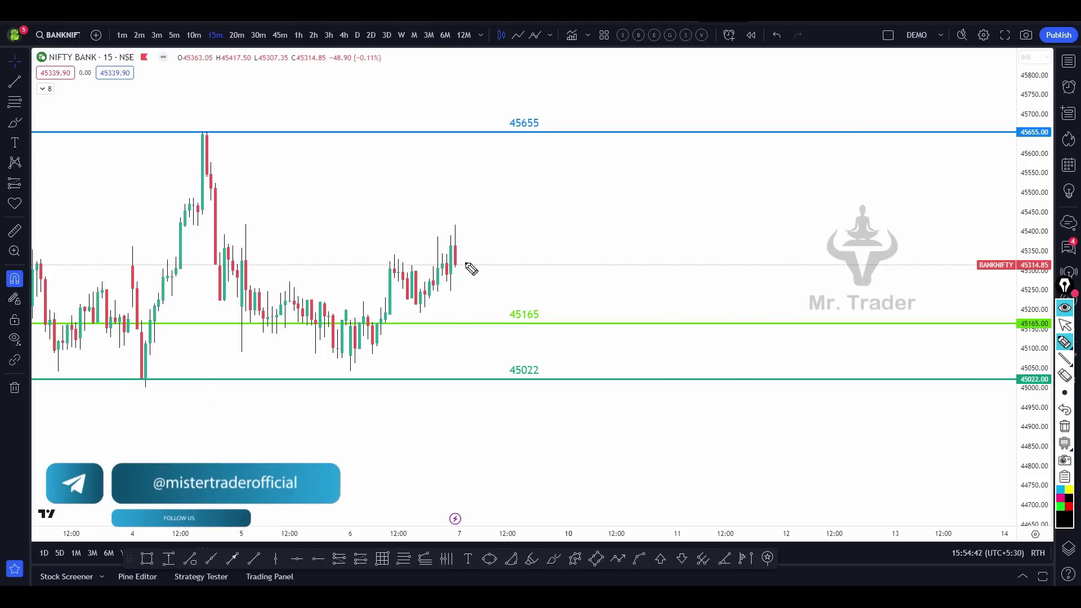
Circle the 45165 label, draw a dip to that level with an arrow rising to 45655, and clear the drawing.
mouse_move(470, 273)
mouse_down()
mouse_move(486, 317)
mouse_move(541, 335)
mouse_move(511, 302)
mouse_up()
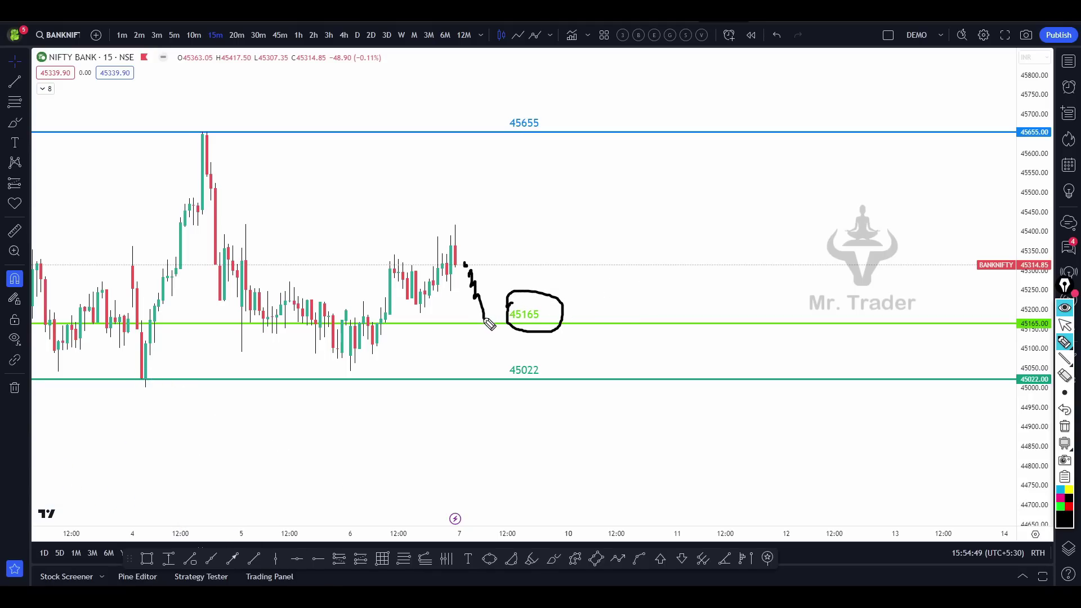
mouse_move(486, 326)
mouse_down()
mouse_move(489, 317)
mouse_move(494, 339)
mouse_move(504, 274)
mouse_move(530, 226)
mouse_move(520, 136)
mouse_move(557, 173)
mouse_up()
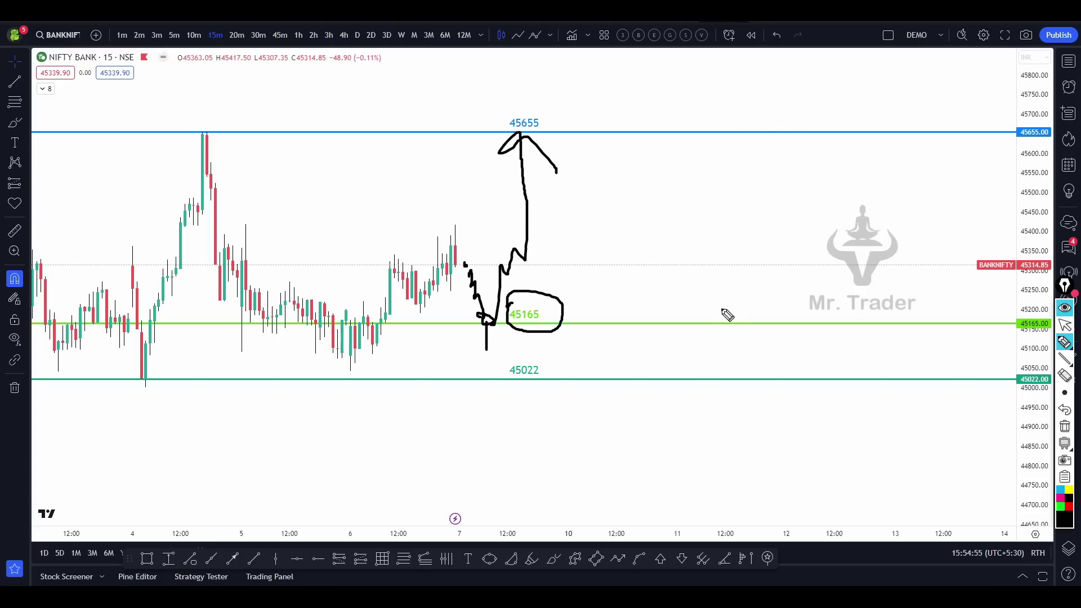
click(1063, 426)
Circle the 45022 label, sketch a break below it with a retest of 45165 and a decline, and clear the drawing.
mouse_move(510, 362)
mouse_down()
mouse_move(550, 379)
mouse_move(509, 364)
mouse_up()
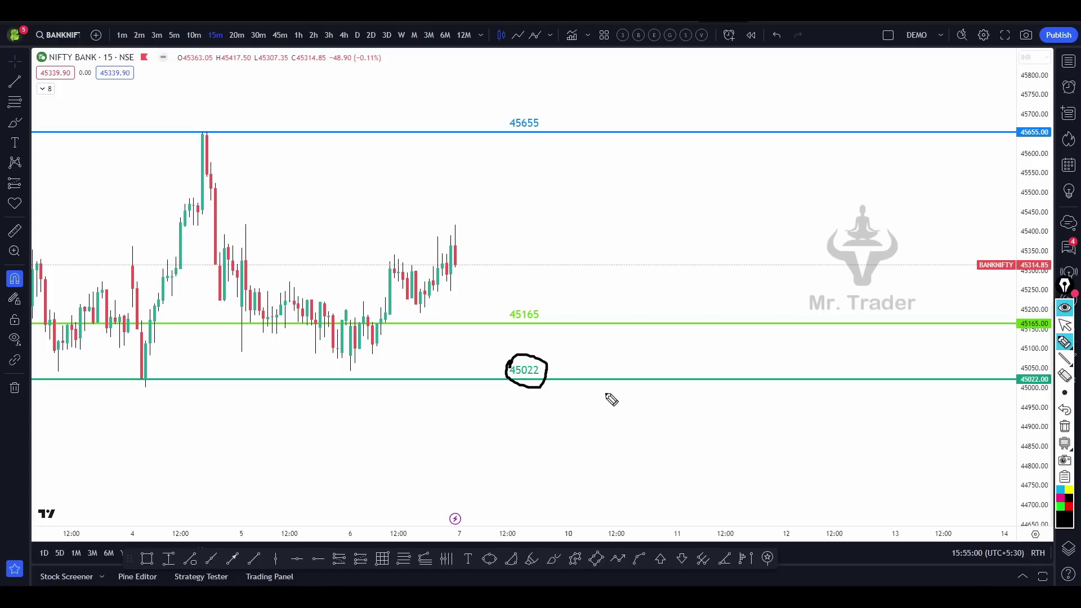
mouse_move(469, 377)
mouse_down()
mouse_move(470, 405)
mouse_move(463, 380)
mouse_move(598, 340)
mouse_move(606, 322)
mouse_move(707, 460)
mouse_up()
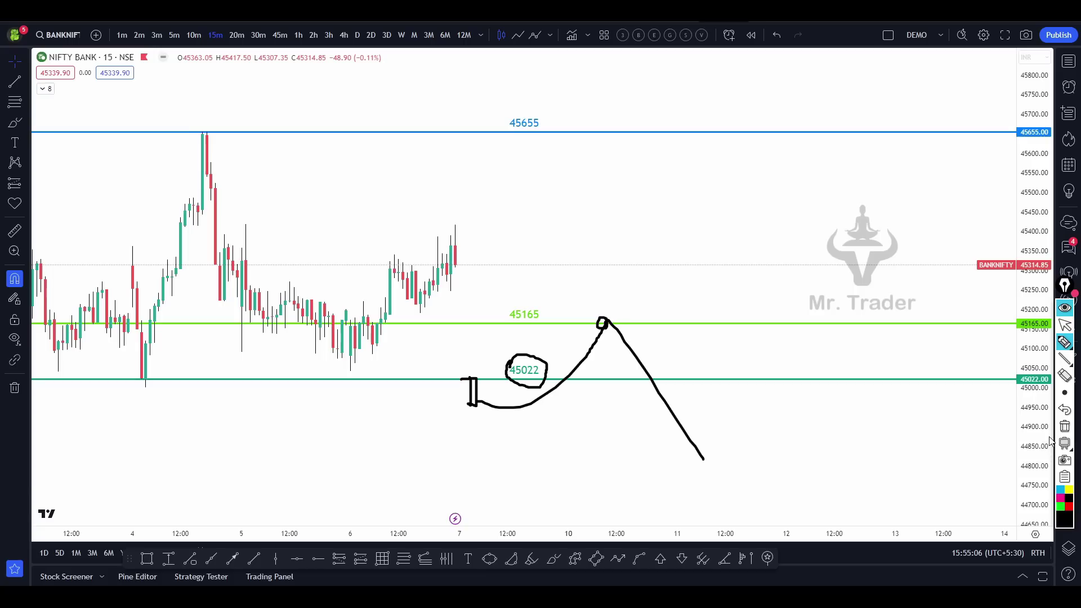
click(1064, 426)
Draw a dip to 45165 with an arrow up to 45655, and mark the 45165 label with a circle and a tick.
mouse_move(455, 255)
mouse_down()
mouse_move(493, 320)
mouse_move(538, 194)
mouse_up()
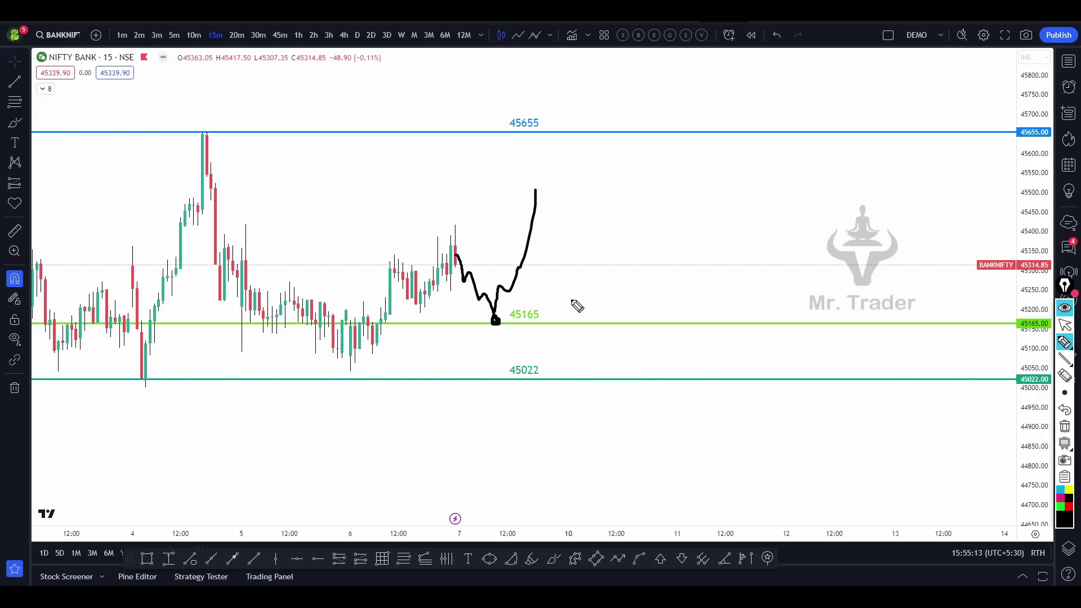
mouse_move(534, 202)
mouse_down()
mouse_move(541, 141)
mouse_move(561, 183)
mouse_up()
mouse_move(539, 304)
mouse_down()
mouse_move(543, 313)
mouse_move(589, 294)
mouse_up()
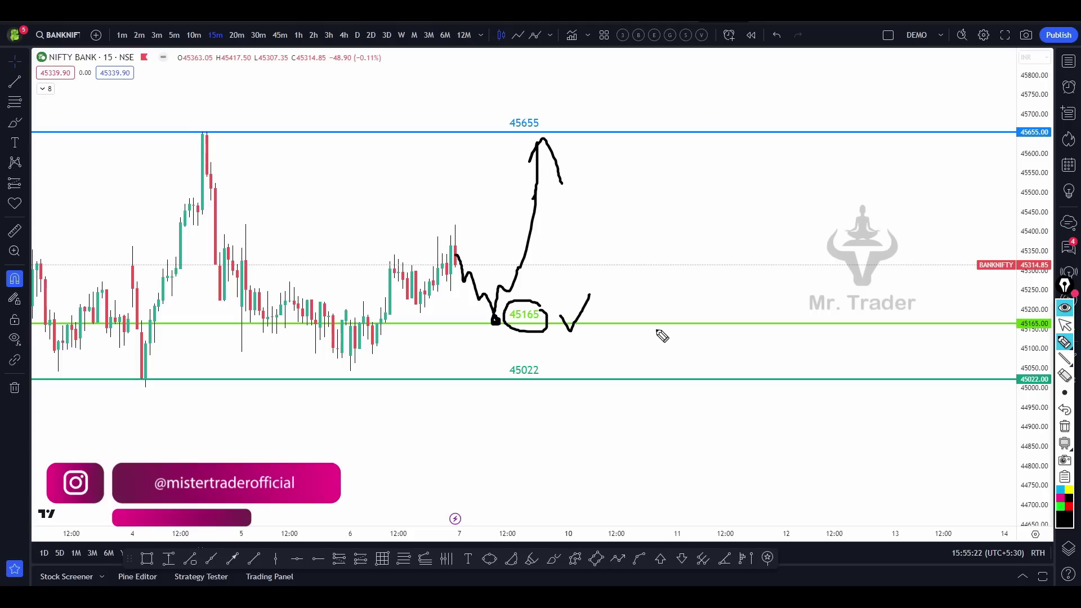
Sketch a bounce from 45165 beside an alternative fall through 45022, and clear all pen marks.
mouse_move(630, 300)
mouse_down()
mouse_move(692, 268)
mouse_move(708, 205)
mouse_up()
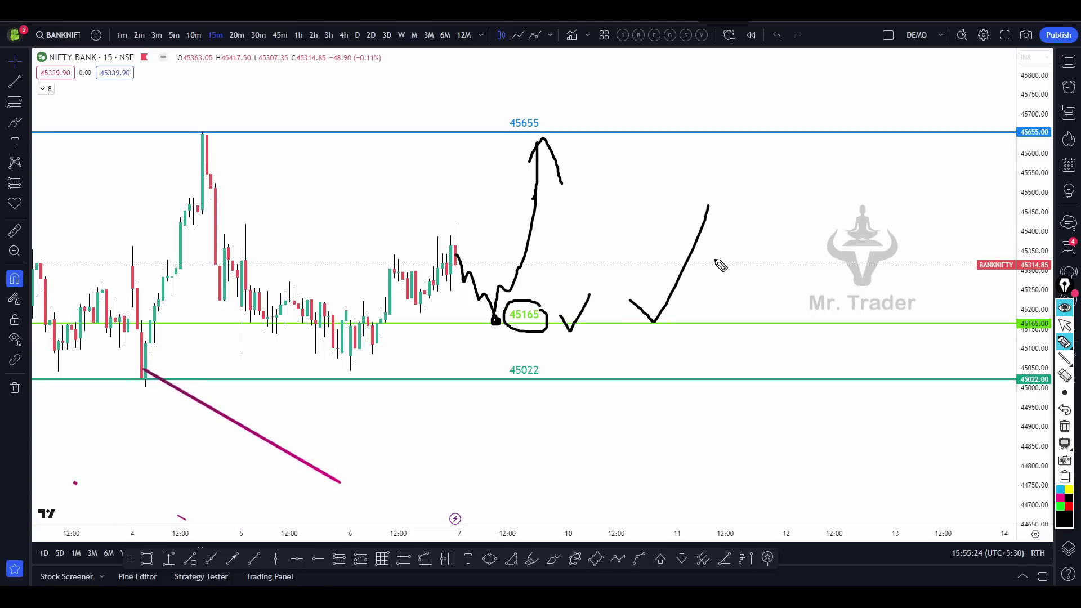
mouse_move(640, 313)
mouse_down()
mouse_move(646, 332)
mouse_move(716, 392)
mouse_move(715, 443)
mouse_up()
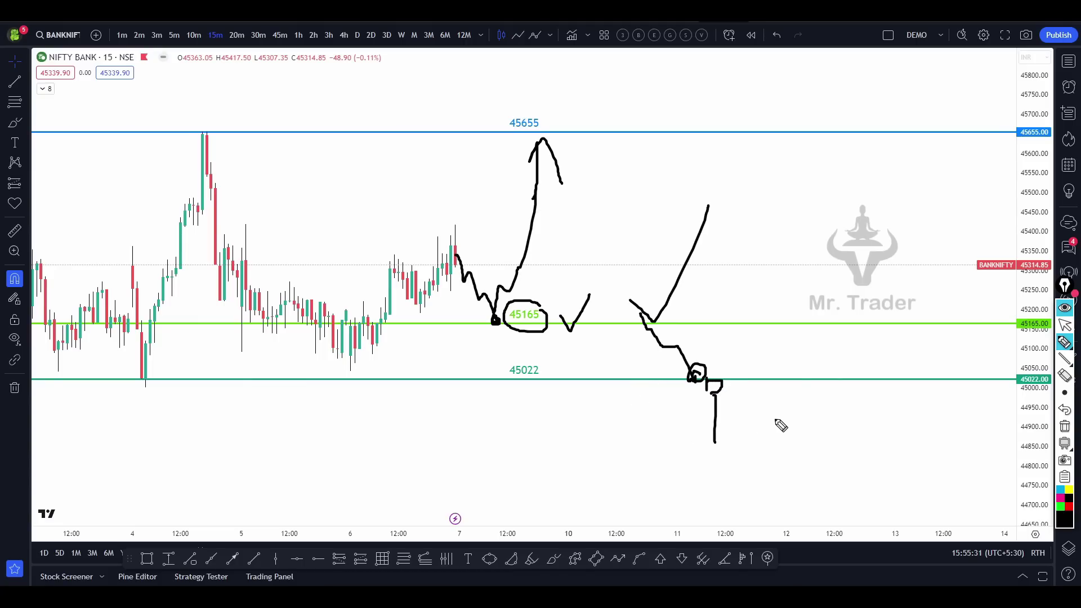
click(1064, 427)
click(1064, 325)
Draw a drop below 45022, a pullback to 45165 and a steep decline on the Nifty Bank chart, and clear the drawing.
drag(722, 393, 734, 403)
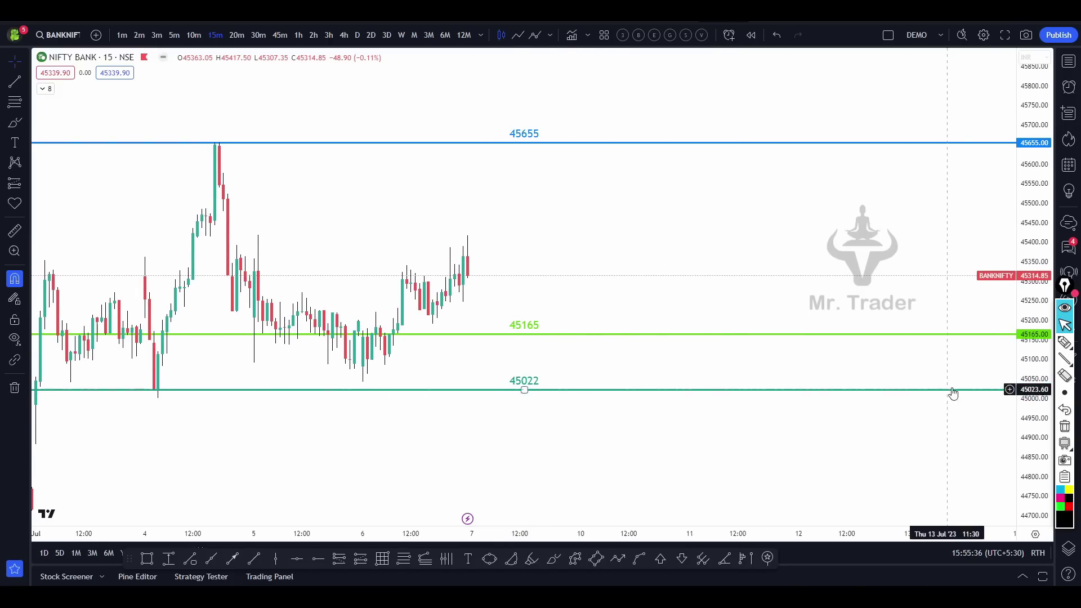
click(1063, 341)
mouse_move(469, 279)
mouse_down()
mouse_move(482, 424)
mouse_move(495, 390)
mouse_move(487, 421)
mouse_move(562, 350)
mouse_move(611, 421)
mouse_move(643, 514)
mouse_up()
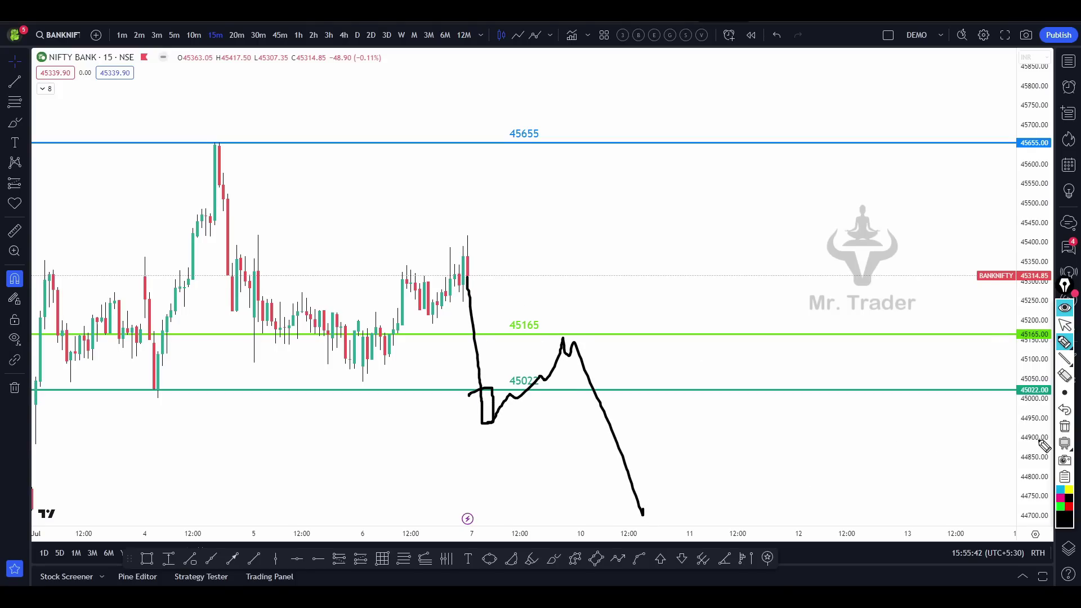
click(1064, 443)
click(1065, 325)
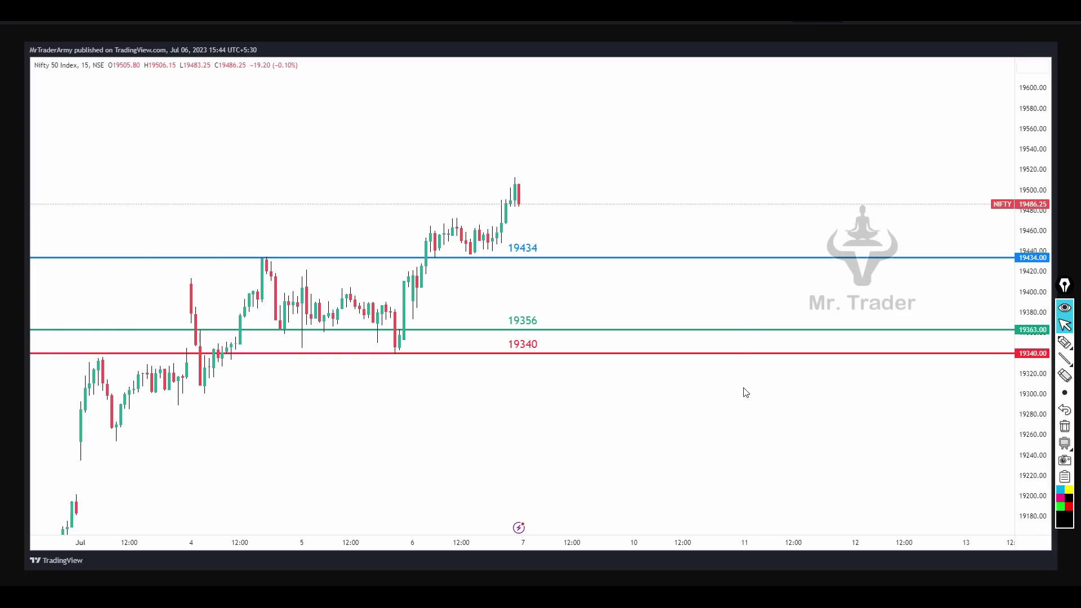
On the Nifty 50 snapshot, mark the early 6 July candles with a short horizontal line and circle the 19356 label.
click(1065, 342)
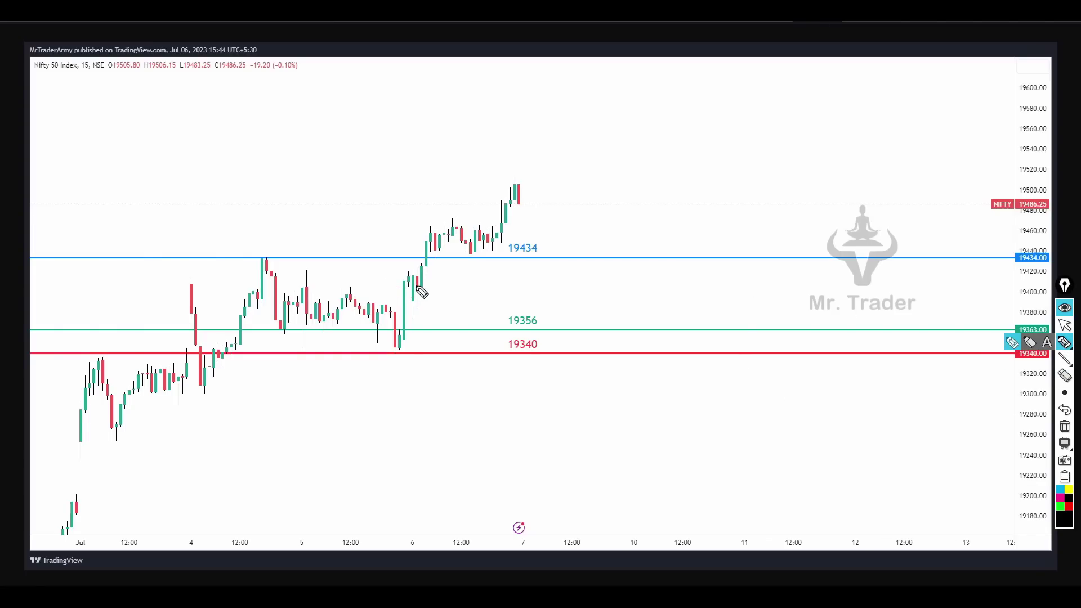
drag(407, 303, 430, 302)
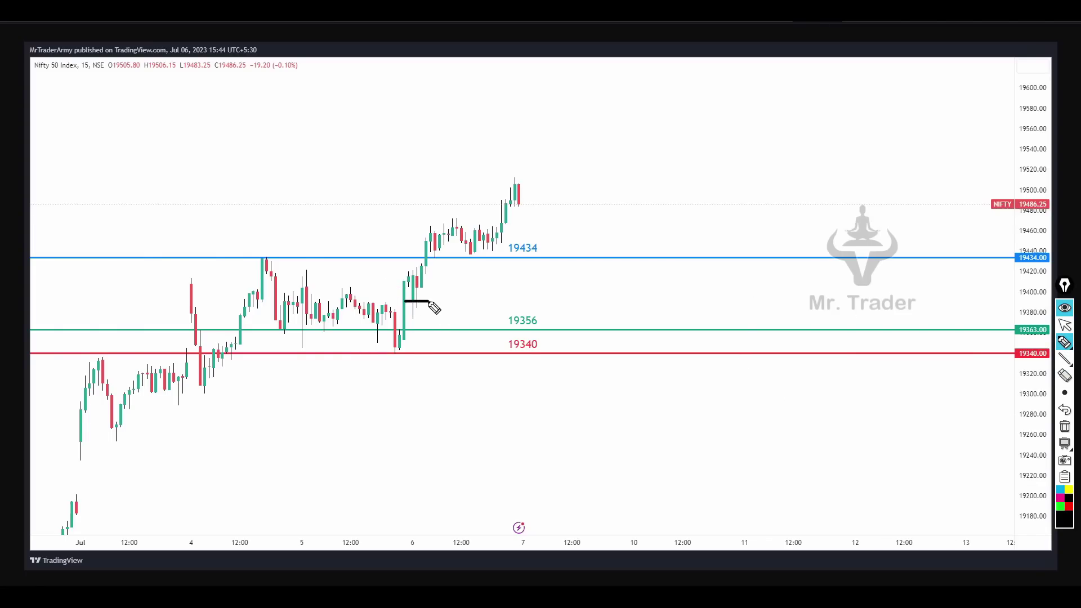
mouse_move(507, 314)
mouse_down()
mouse_move(527, 335)
mouse_move(503, 310)
mouse_up()
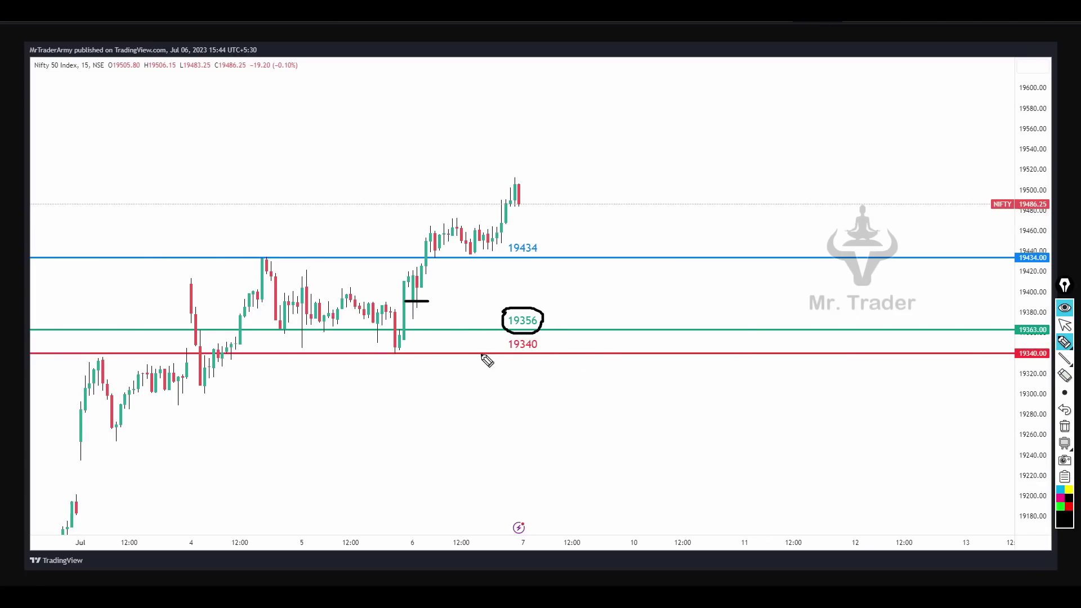
Trace the 6 July rally, outline the consolidation above 19434 and its upward breakout, and clear the pen marks.
mouse_move(404, 319)
mouse_down()
mouse_move(425, 319)
mouse_move(419, 278)
mouse_move(448, 220)
mouse_up()
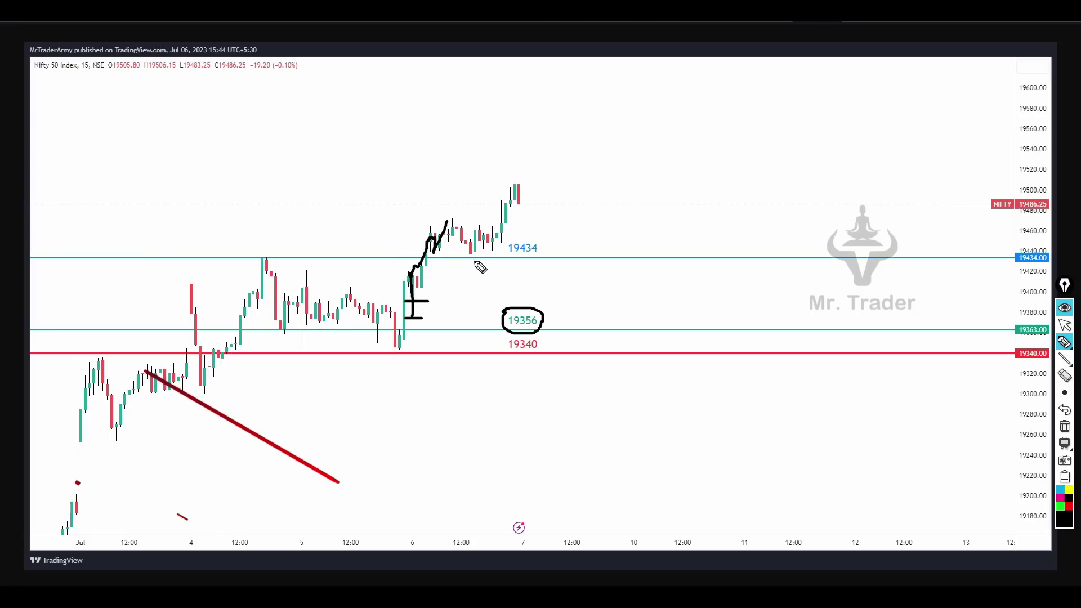
drag(436, 252, 495, 247)
drag(425, 218, 510, 233)
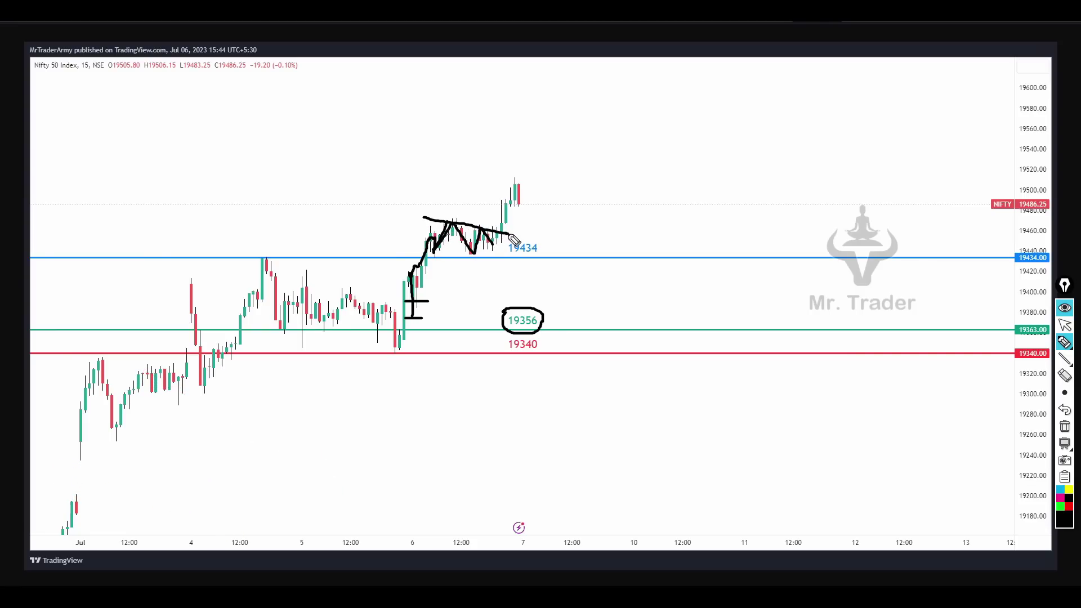
mouse_move(409, 258)
mouse_down()
mouse_move(513, 257)
mouse_move(516, 180)
mouse_up()
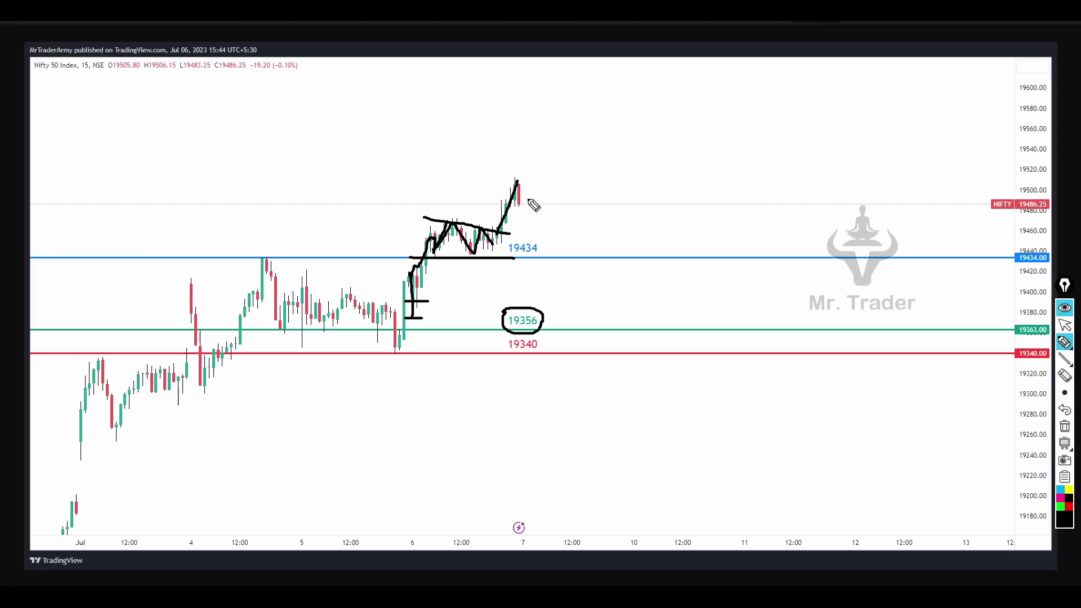
click(1064, 427)
click(1065, 324)
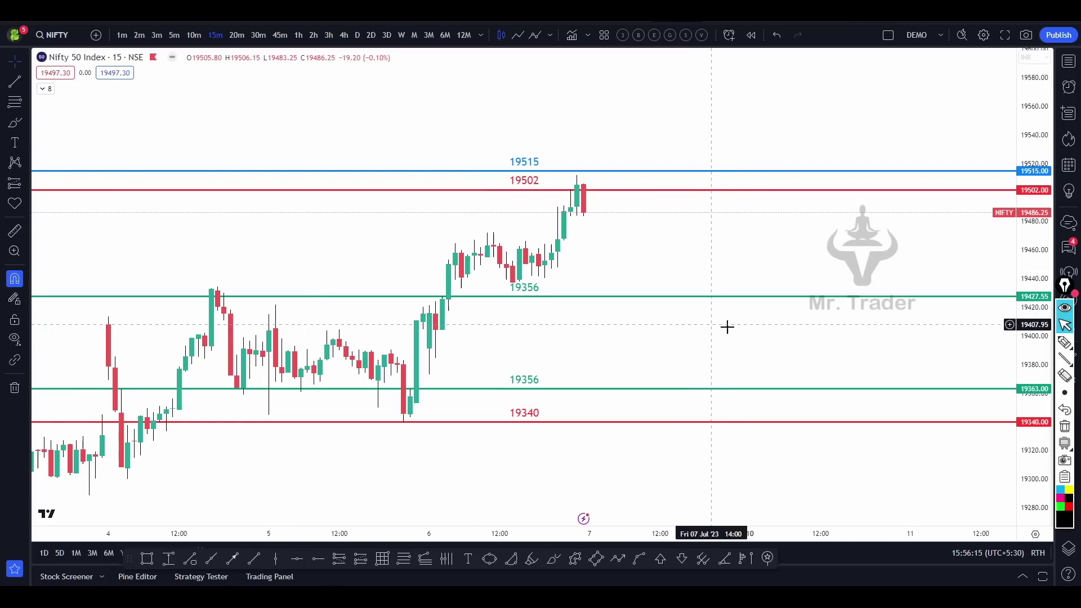
On the live Nifty 50 chart, draw a rise to 19502 followed by an arrow down to the 19427.55 line.
mouse_move(726, 326)
mouse_down()
mouse_move(647, 350)
mouse_move(692, 371)
mouse_up()
click(1065, 341)
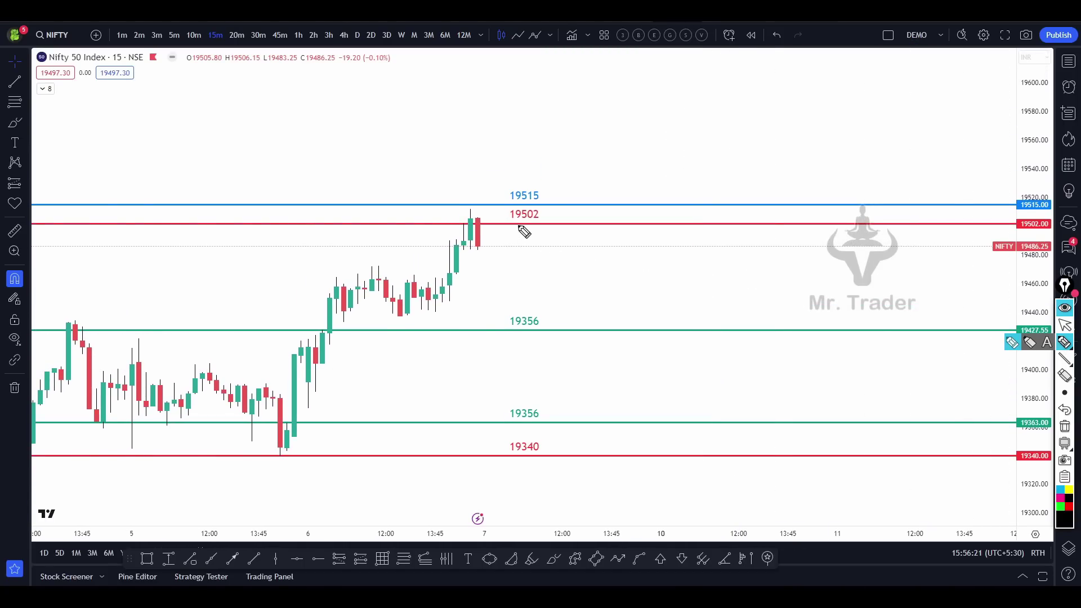
mouse_move(487, 249)
mouse_down()
mouse_move(493, 221)
mouse_move(508, 329)
mouse_move(525, 303)
mouse_up()
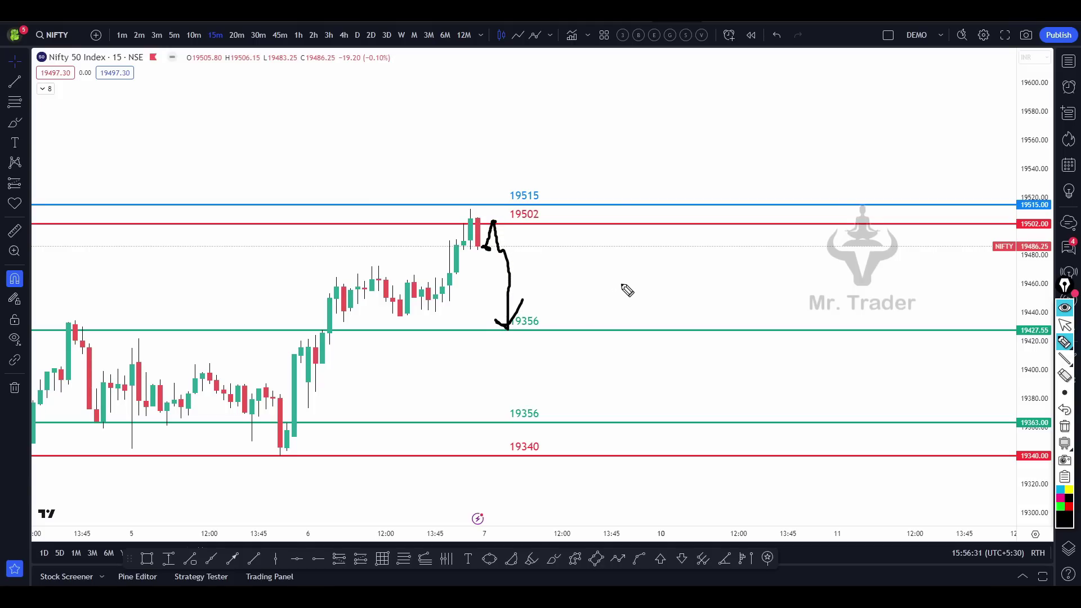
Handwrite a ratio of 2 over 1 in the empty area beside the candles, and clear all pen marks.
mouse_move(792, 251)
mouse_down()
mouse_move(797, 273)
mouse_move(844, 273)
mouse_up()
drag(739, 298, 869, 298)
mouse_move(816, 321)
mouse_down()
mouse_move(820, 352)
mouse_move(843, 353)
mouse_up()
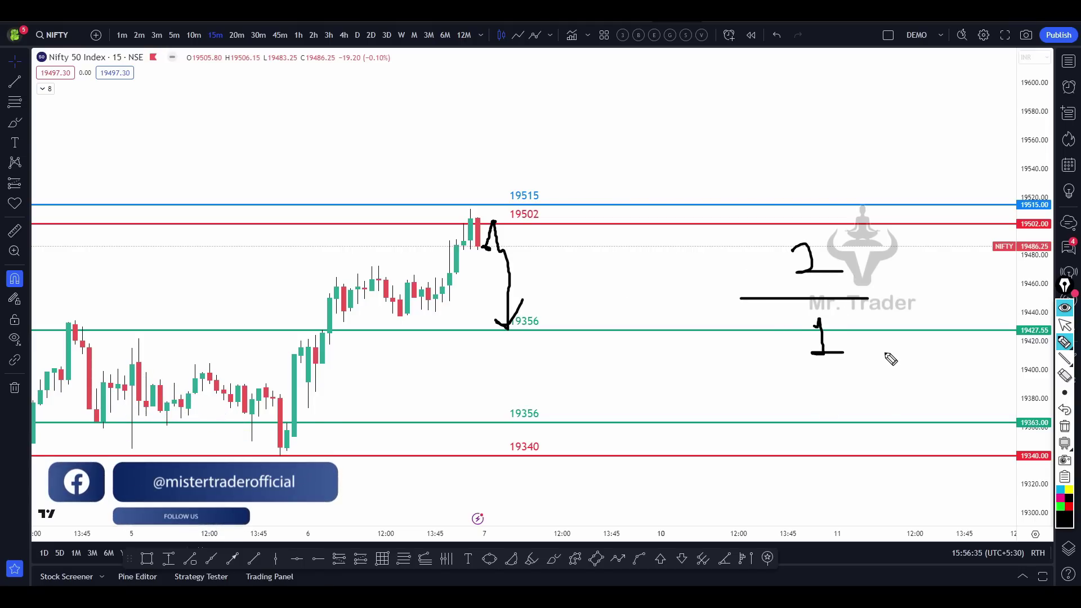
click(1064, 426)
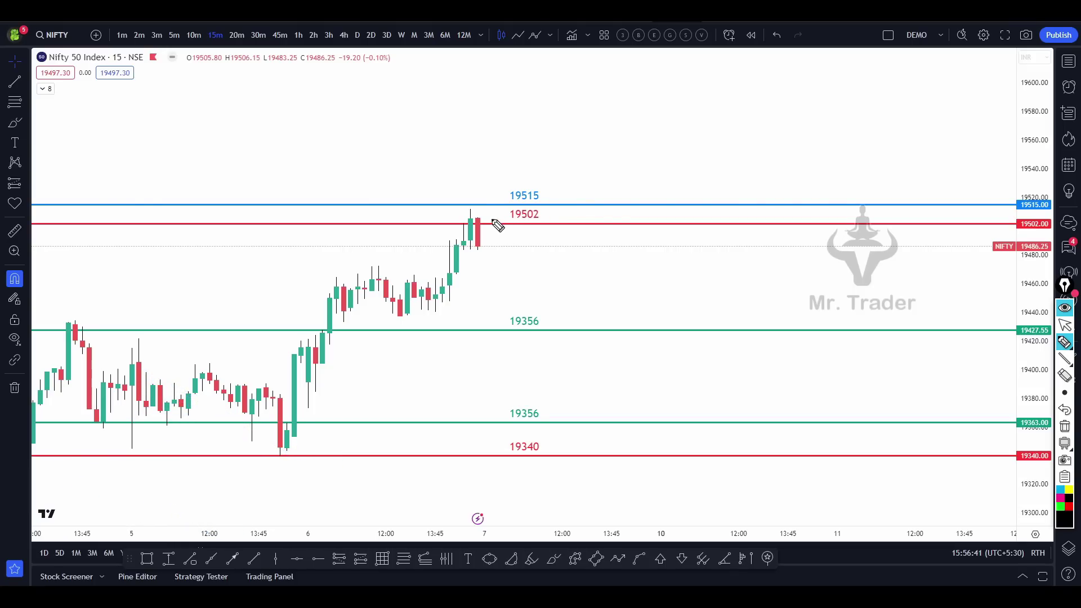
Sketch pen marks near the last candle around and above the 19515 level, and clear them.
mouse_move(485, 213)
mouse_down()
mouse_move(487, 194)
mouse_move(485, 213)
mouse_up()
drag(491, 172, 509, 197)
click(1064, 426)
Draw a tick and a further stroke above the 19515 level, and clear both marks.
mouse_move(521, 148)
mouse_down()
mouse_move(538, 157)
mouse_move(583, 73)
mouse_up()
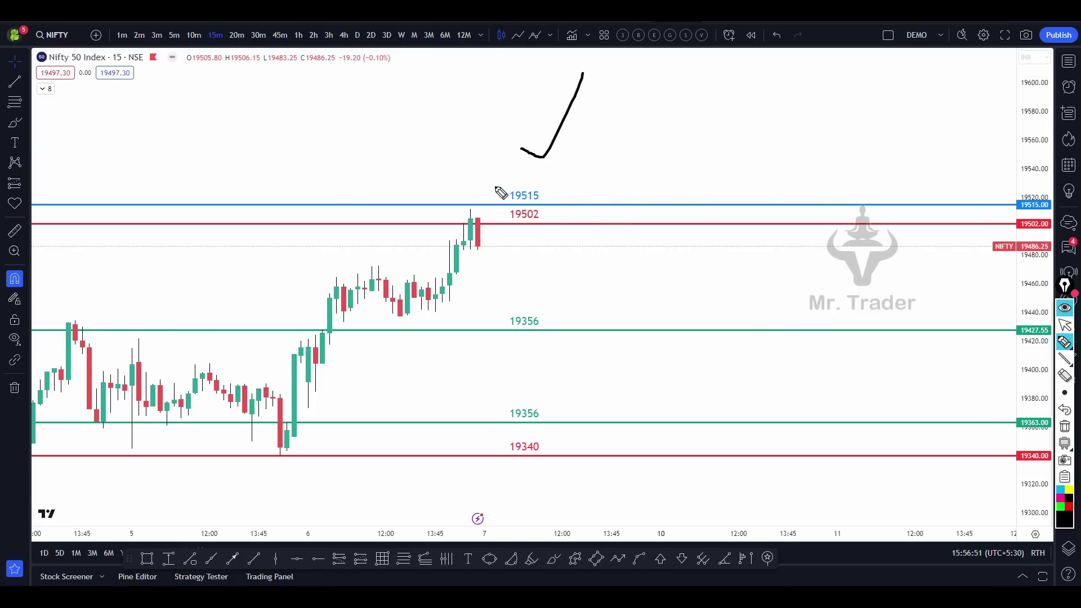
mouse_move(479, 160)
mouse_down()
mouse_move(521, 209)
mouse_move(557, 183)
mouse_move(571, 133)
mouse_up()
click(1064, 427)
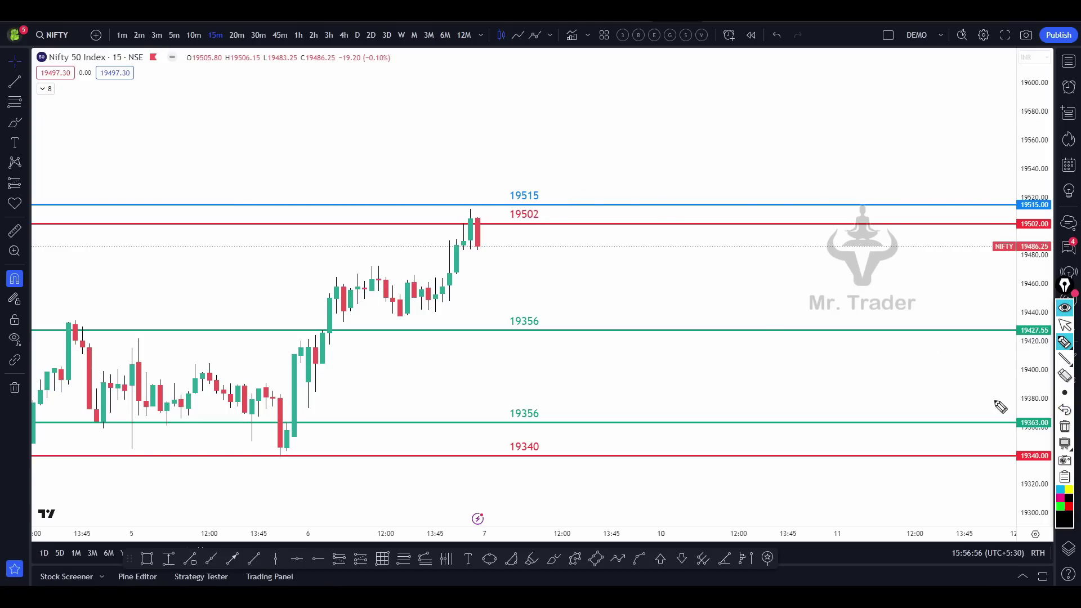
Underline the 19515 resistance, sketch a move from 19502 to above it, and clear the pen marks.
drag(442, 206, 568, 210)
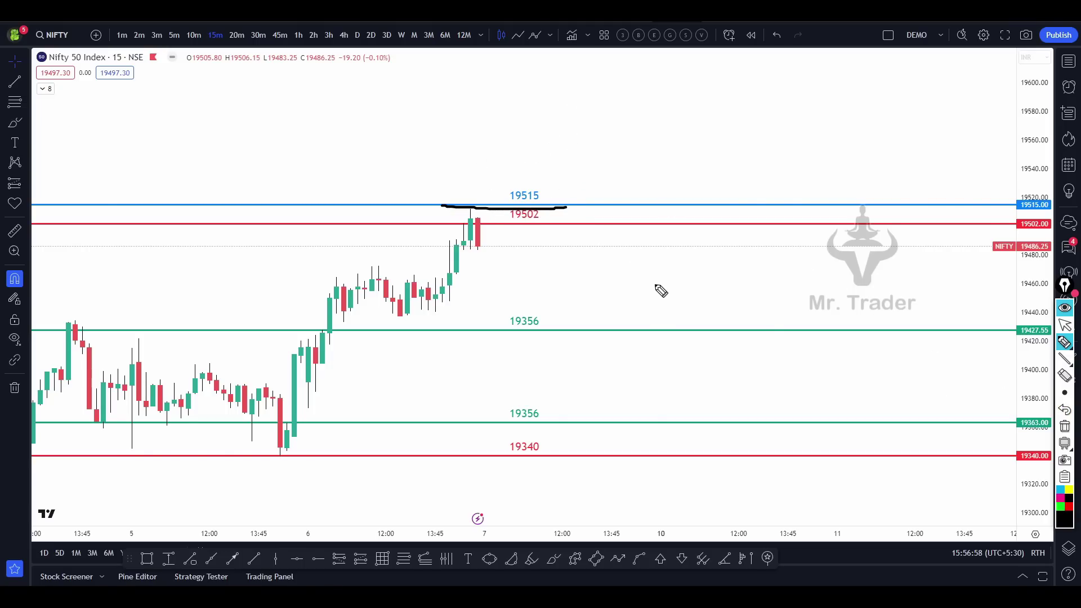
click(1064, 427)
drag(496, 223, 495, 183)
click(1064, 426)
click(1064, 324)
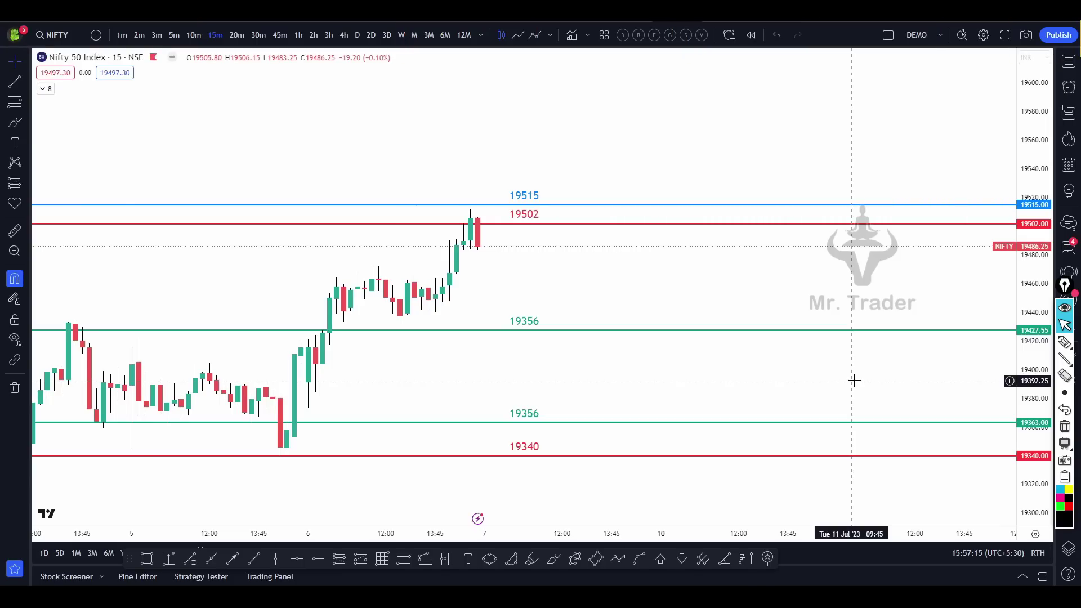
Draw a price path from the last candle up to 19502, down to the 19427.55 line, and back above 19515.
click(1064, 343)
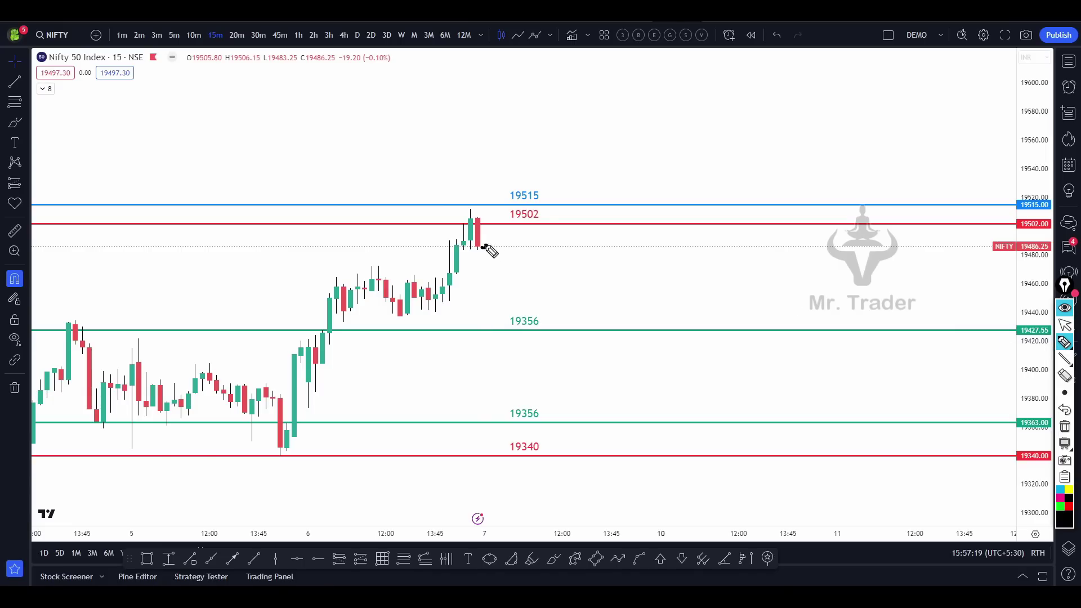
mouse_move(484, 246)
mouse_down()
mouse_move(494, 226)
mouse_move(511, 333)
mouse_move(456, 335)
mouse_move(560, 336)
mouse_move(530, 332)
mouse_move(585, 208)
mouse_move(594, 225)
mouse_up()
mouse_move(483, 244)
mouse_down()
mouse_move(498, 219)
mouse_move(529, 335)
mouse_move(606, 204)
mouse_move(605, 181)
mouse_up()
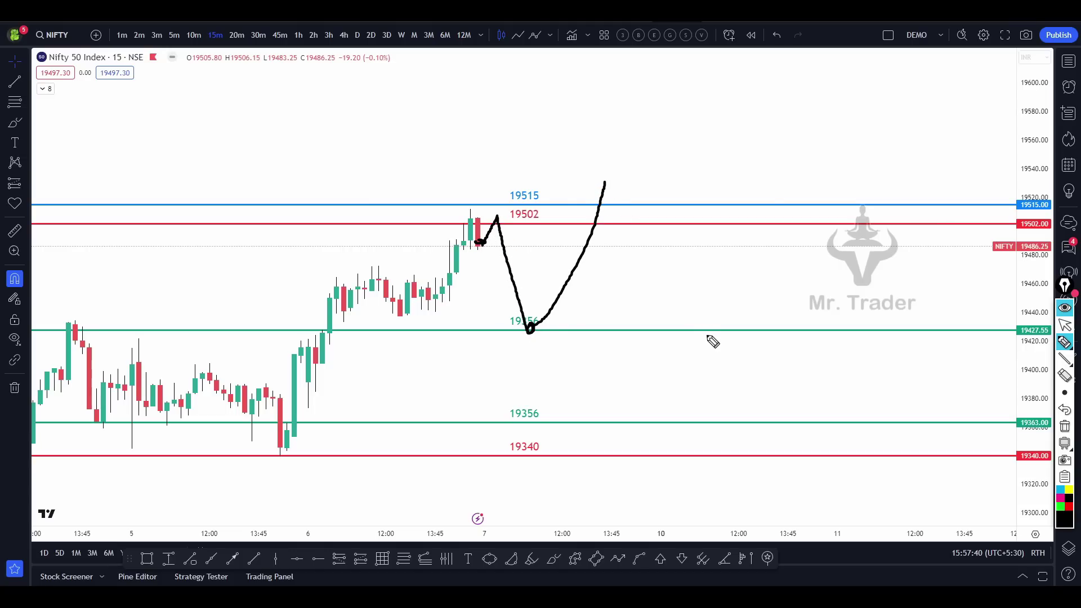
Clear the old price path, sketch a breakdown candle at the 19427.55 line with an arrow down to 19363, and clear the marks.
click(1064, 426)
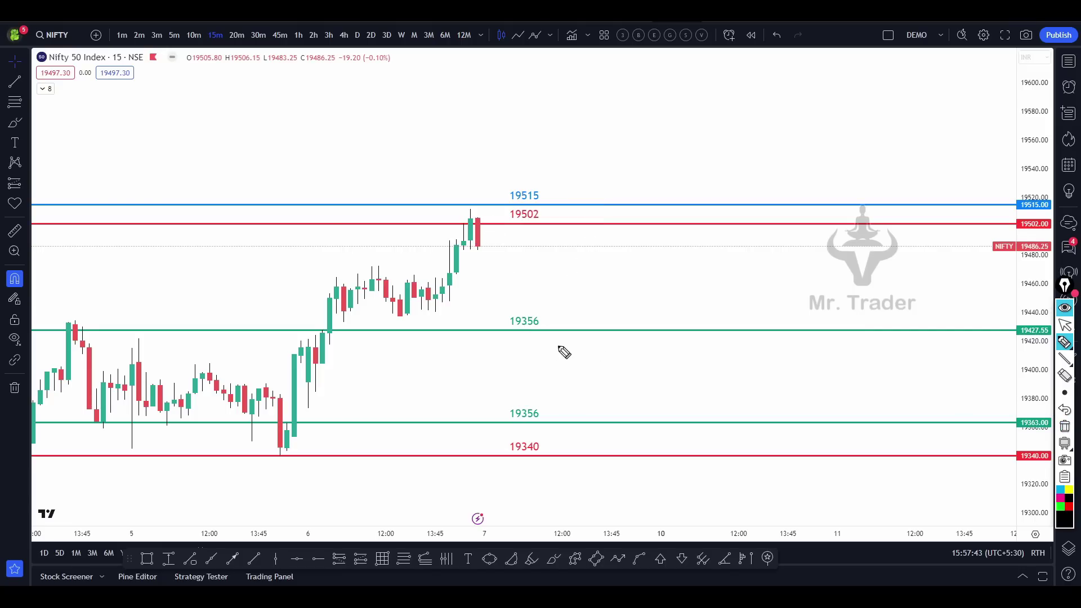
mouse_move(556, 317)
mouse_down()
mouse_move(558, 334)
mouse_move(568, 319)
mouse_move(558, 342)
mouse_move(585, 356)
mouse_move(567, 366)
mouse_move(581, 324)
mouse_move(625, 424)
mouse_move(632, 406)
mouse_up()
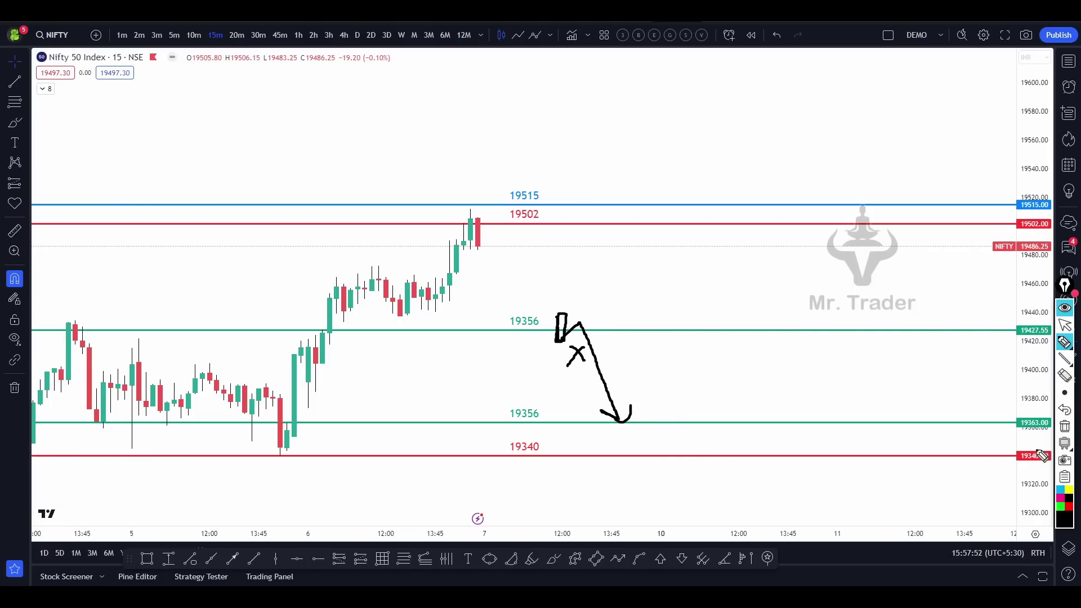
click(1064, 426)
Draw a fall from the last Nifty candle to the 19427.55 line with a small bounce, and clear it.
click(1064, 325)
drag(694, 388, 721, 398)
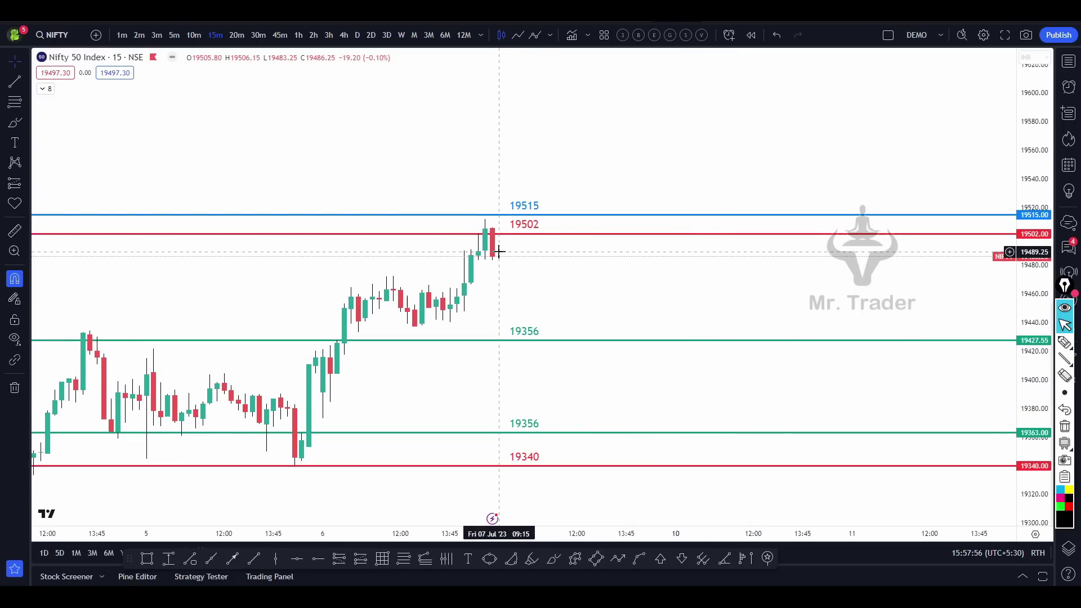
drag(596, 370, 552, 369)
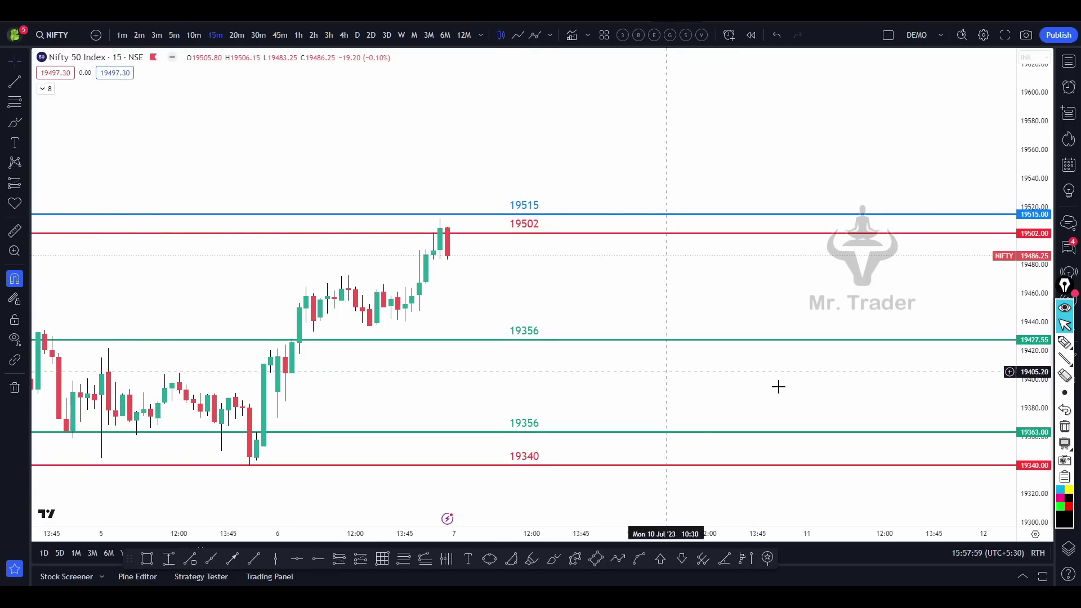
click(1064, 342)
drag(450, 254, 479, 332)
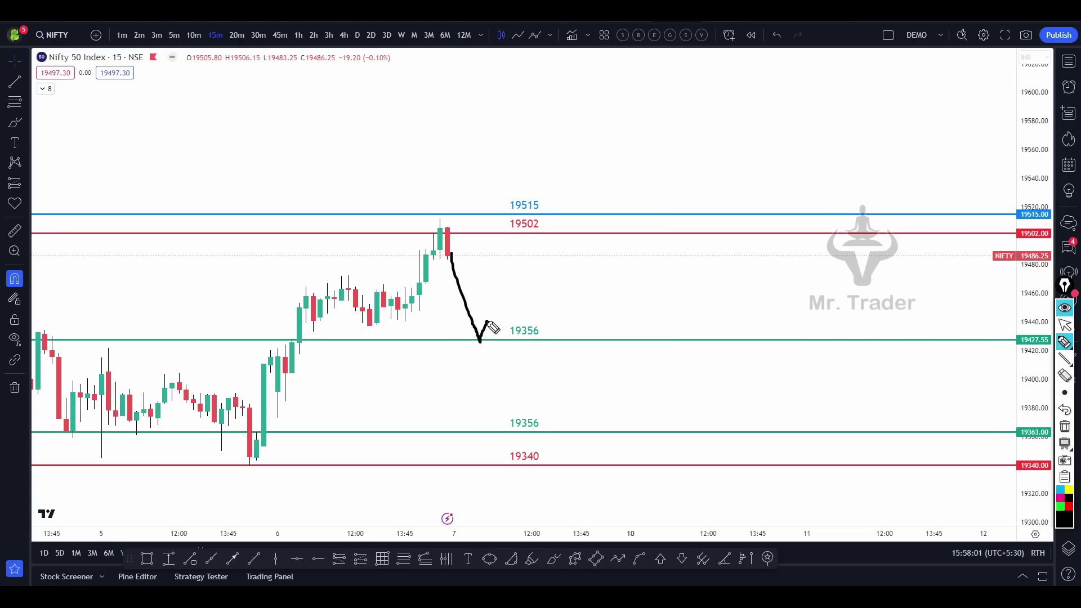
click(1062, 429)
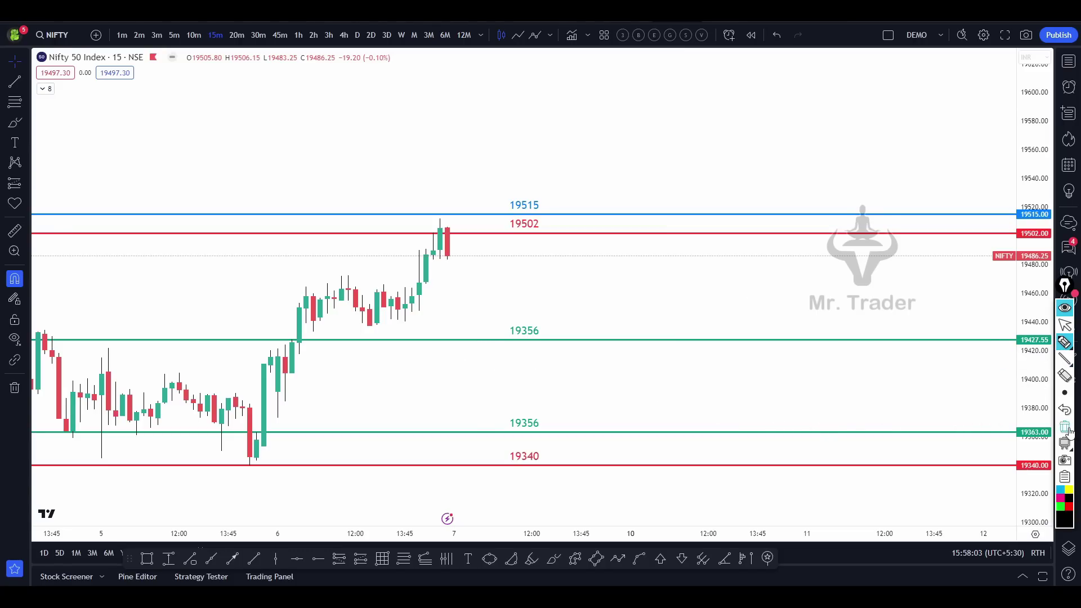
Switch to the Nifty Fin Service chart, sketch two upward arrows to 20481 and a sideways zigzag, and clear the marks.
click(1064, 325)
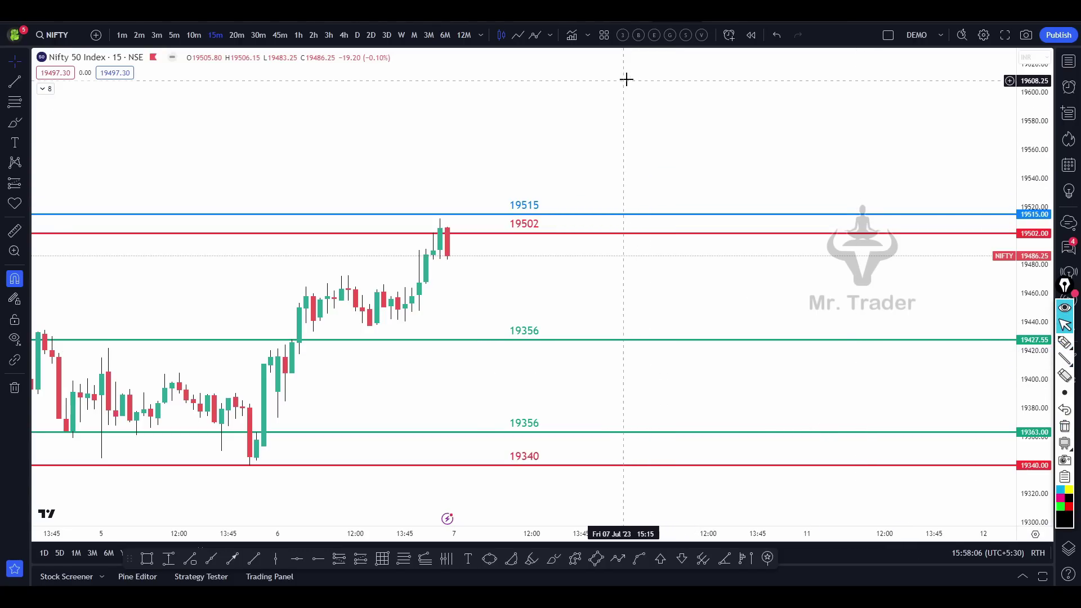
click(765, 13)
click(1065, 342)
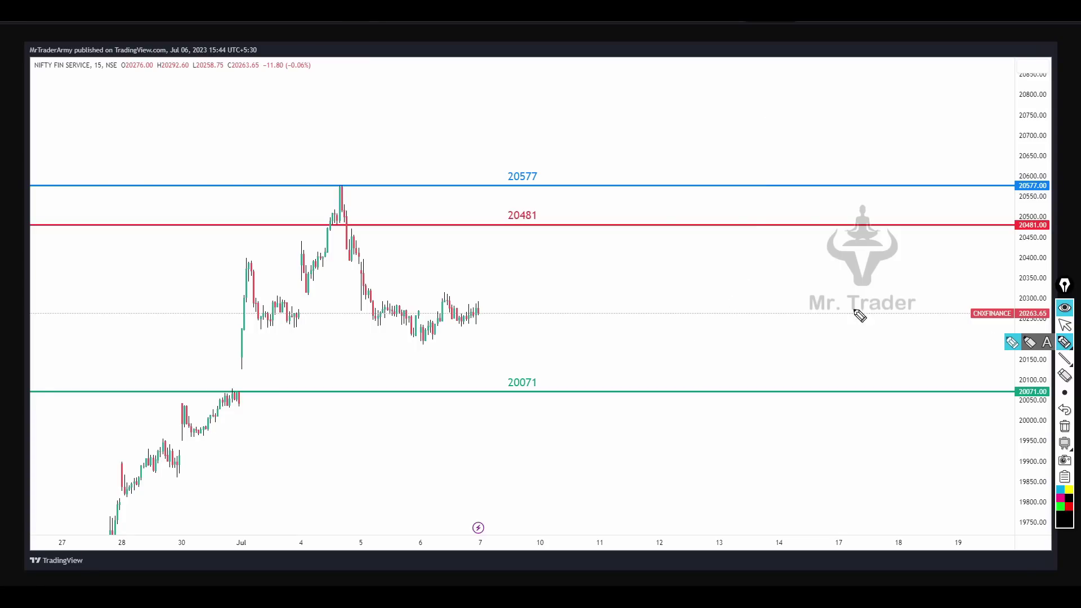
mouse_move(658, 292)
mouse_down()
mouse_move(684, 246)
mouse_move(710, 268)
mouse_up()
mouse_move(714, 289)
mouse_down()
mouse_move(732, 256)
mouse_move(764, 284)
mouse_up()
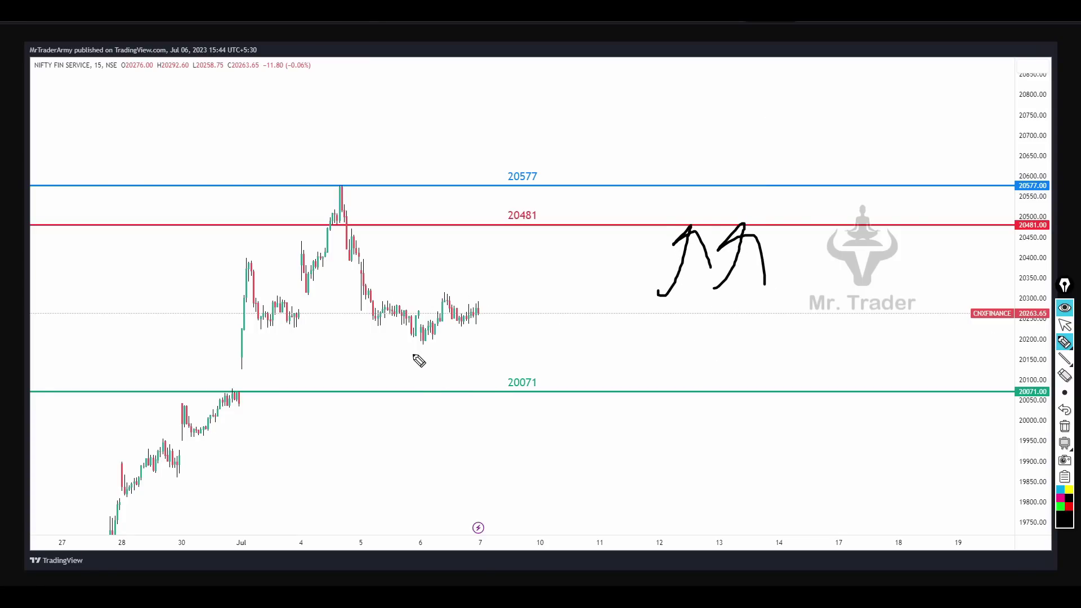
drag(546, 308, 613, 306)
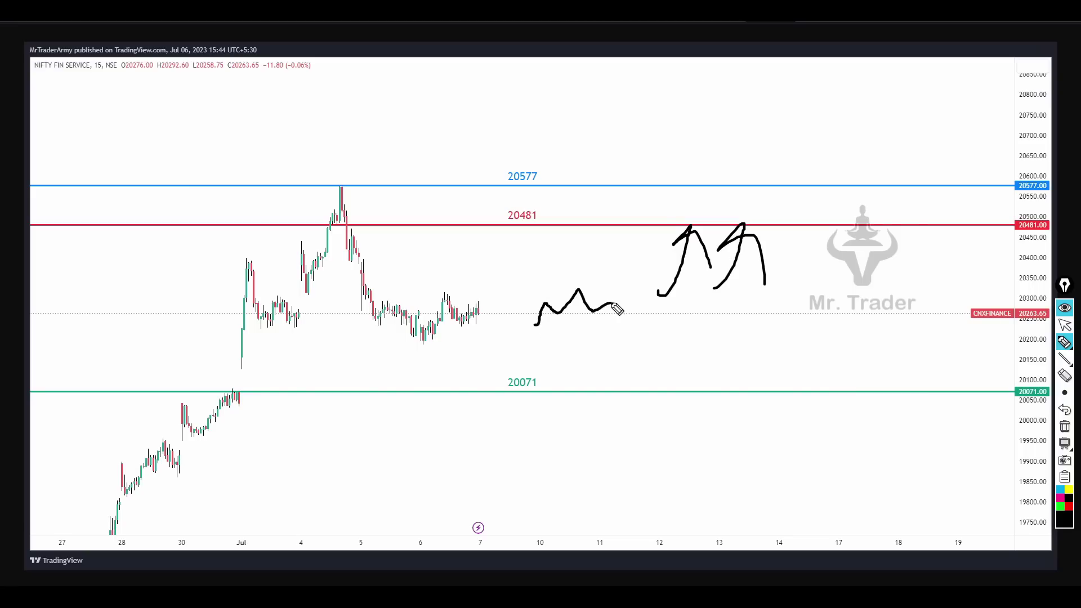
click(1064, 427)
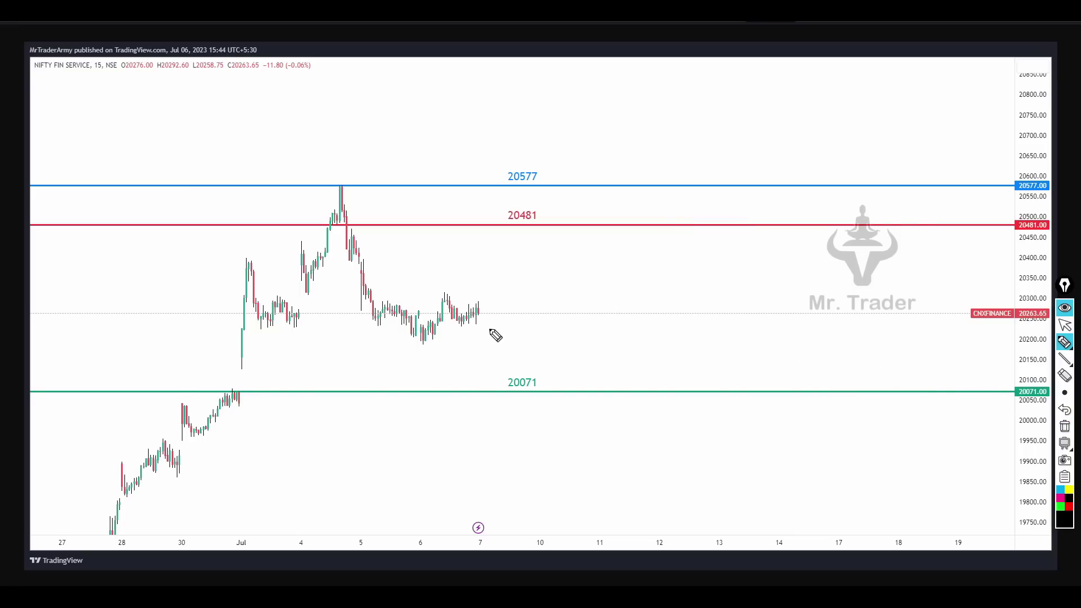
Draw a fall from the last candle to the circled 20071 support, a rise to 20577 and a downturn, and clear the marks.
drag(479, 308, 495, 385)
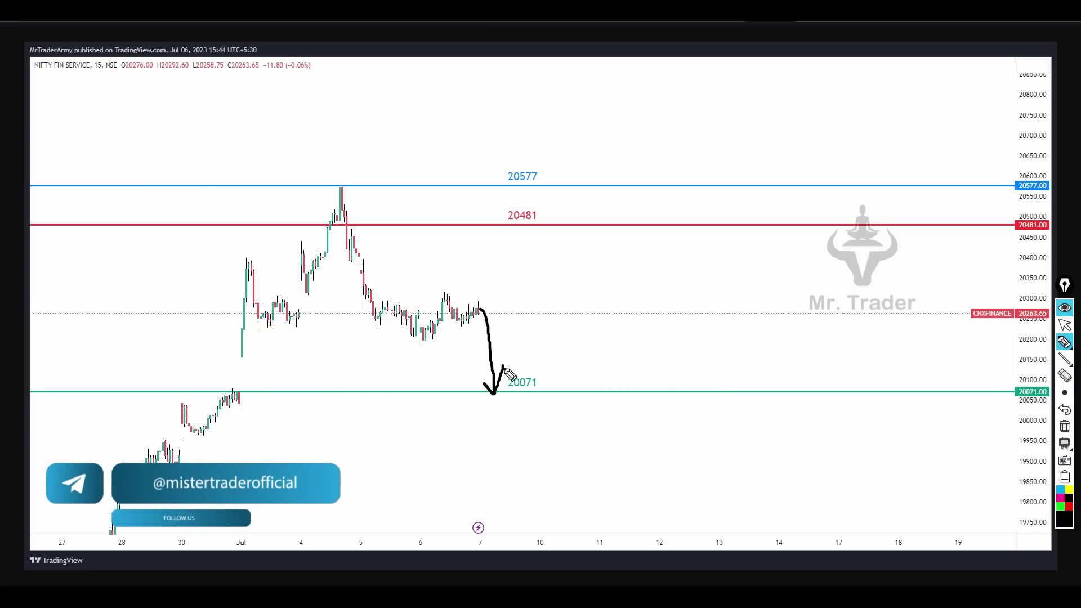
drag(671, 311, 666, 305)
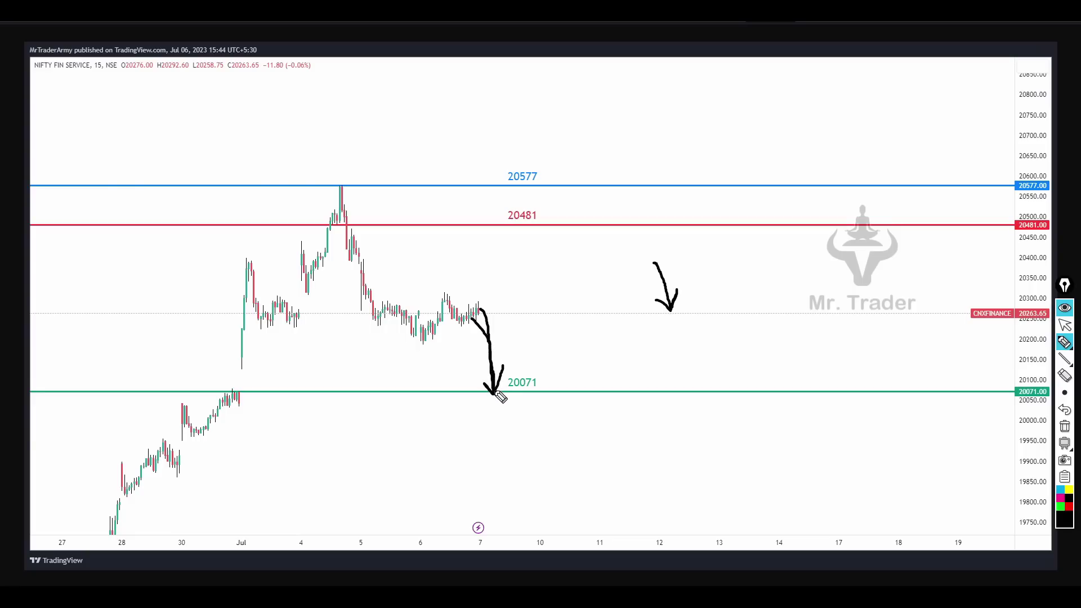
mouse_move(515, 371)
mouse_down()
mouse_move(556, 402)
mouse_move(591, 188)
mouse_move(639, 299)
mouse_up()
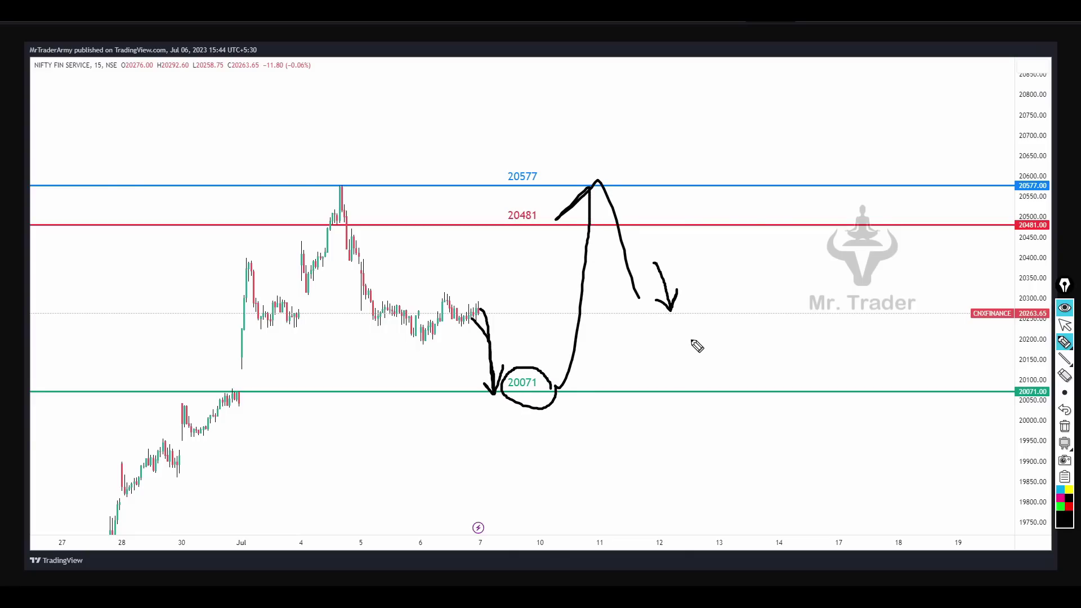
click(1068, 430)
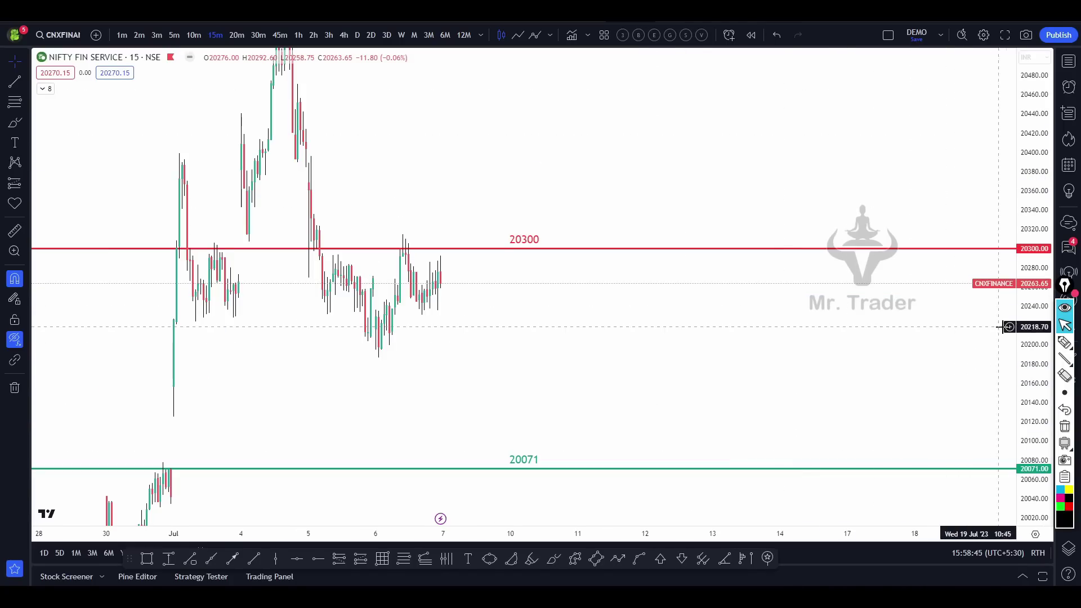
Sketch a rise from the last candle to the 20300 line and a rejection, circle the 20300 label, and clear the marks.
click(1064, 345)
click(449, 291)
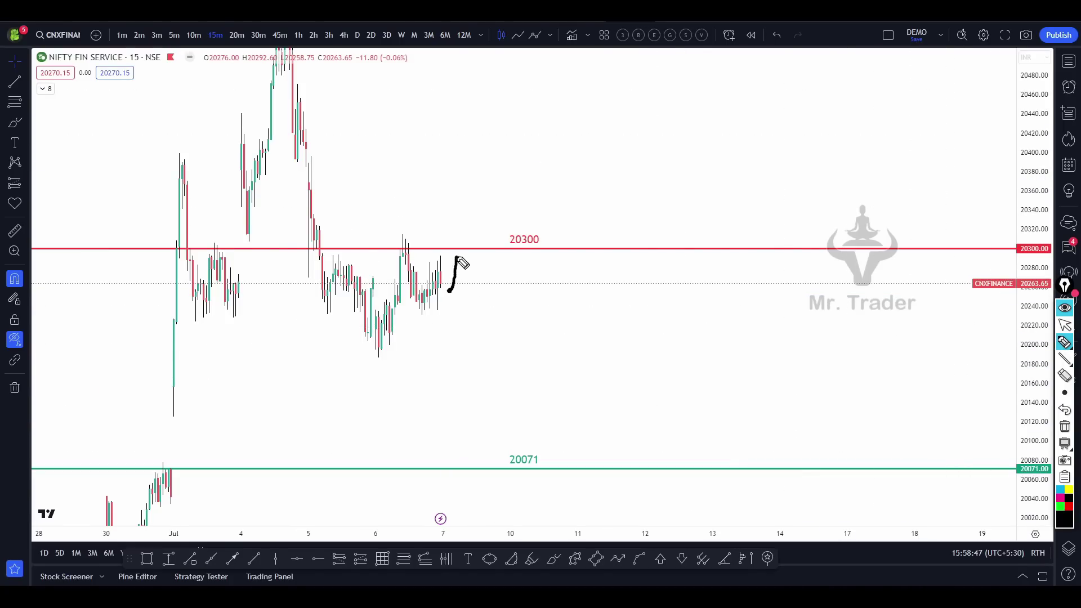
drag(461, 260, 465, 322)
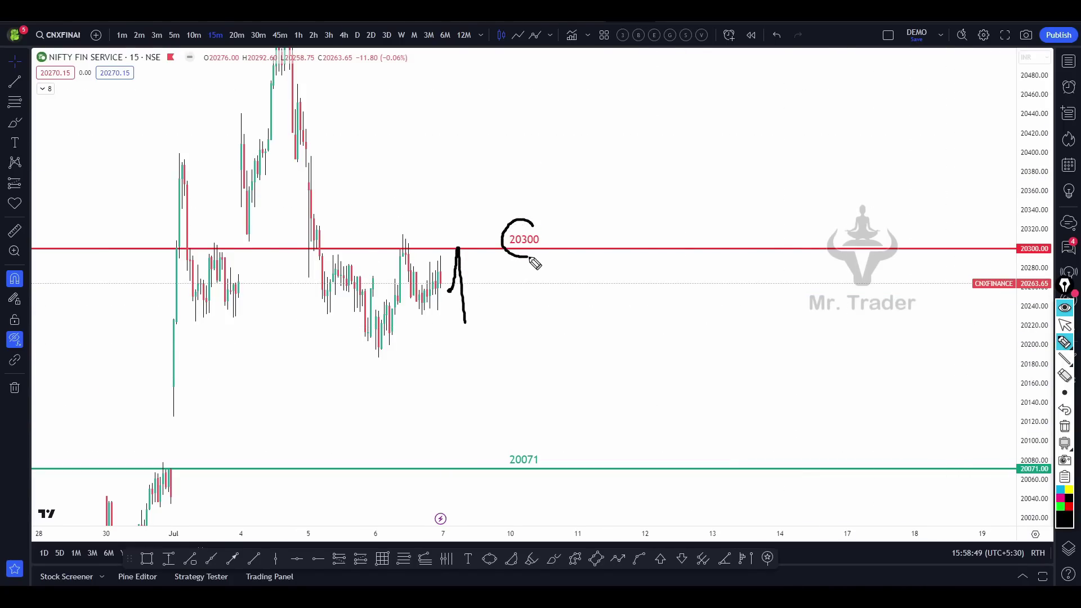
click(1064, 427)
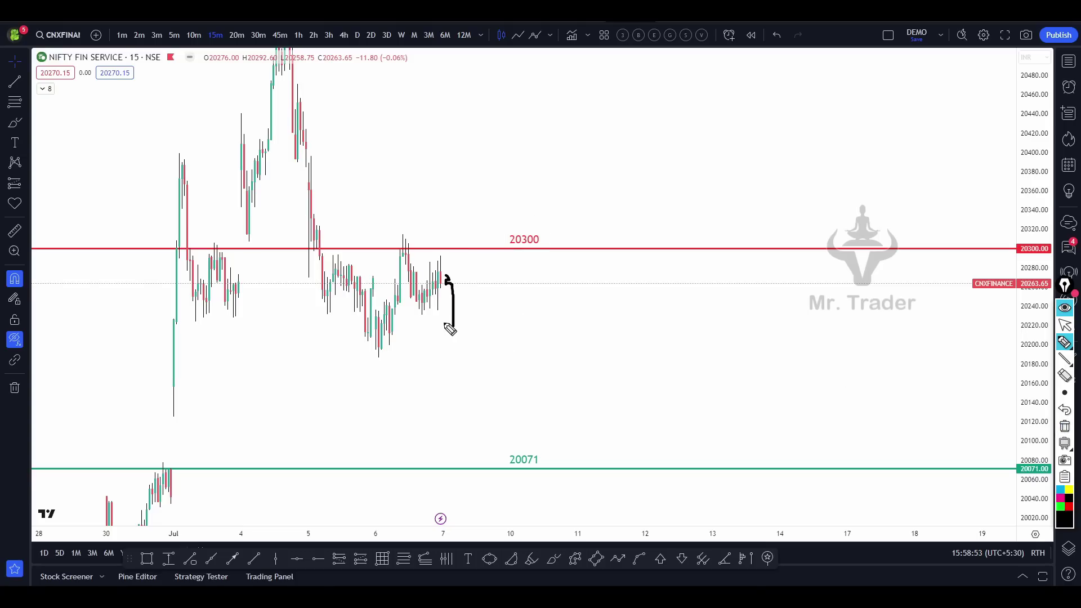
Extend the downward arrow from the last candle to the 20071 line, clear it, and leave the pen.
drag(462, 341, 469, 444)
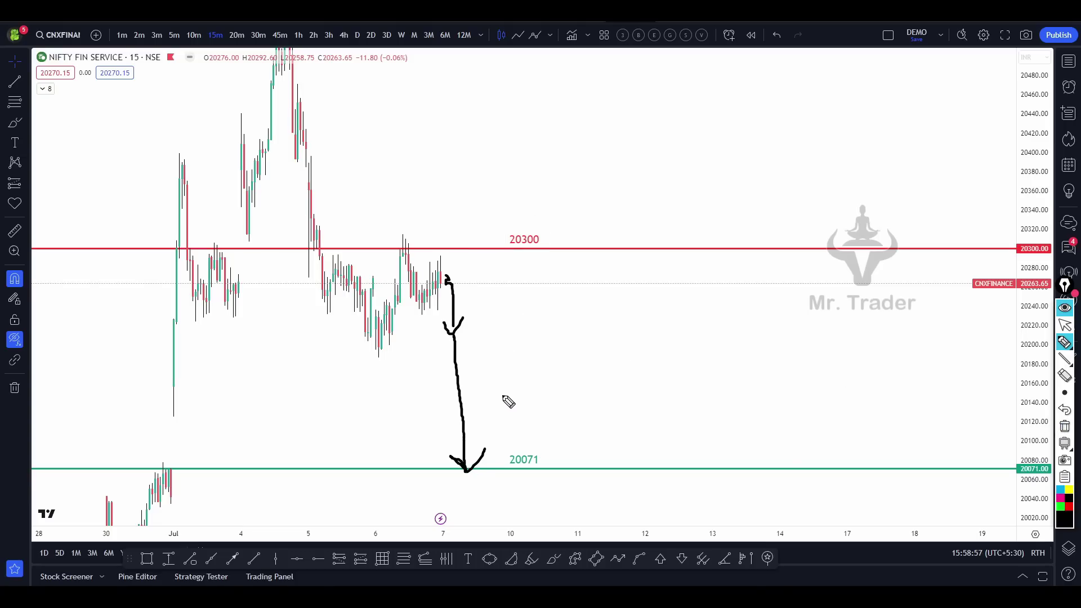
click(1063, 426)
click(1064, 325)
Draw the decline from the 20577 peak to 20071, a rebound to 20577 and a star of crossing strokes, and clear them.
scroll(953, 420, down, 2)
drag(952, 421, 799, 437)
click(1064, 342)
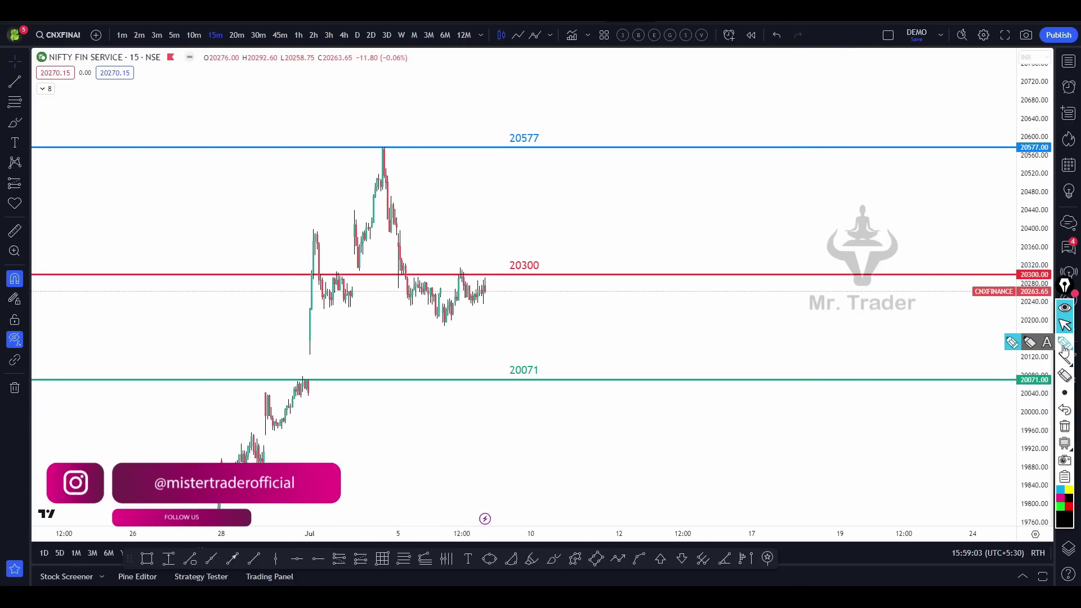
mouse_move(383, 198)
mouse_down()
mouse_move(433, 206)
mouse_move(397, 224)
mouse_move(470, 325)
mouse_move(491, 384)
mouse_move(591, 247)
mouse_move(593, 149)
mouse_move(647, 233)
mouse_up()
drag(667, 309, 706, 342)
mouse_move(715, 299)
mouse_down()
mouse_move(642, 356)
mouse_move(692, 359)
mouse_up()
drag(649, 323, 759, 336)
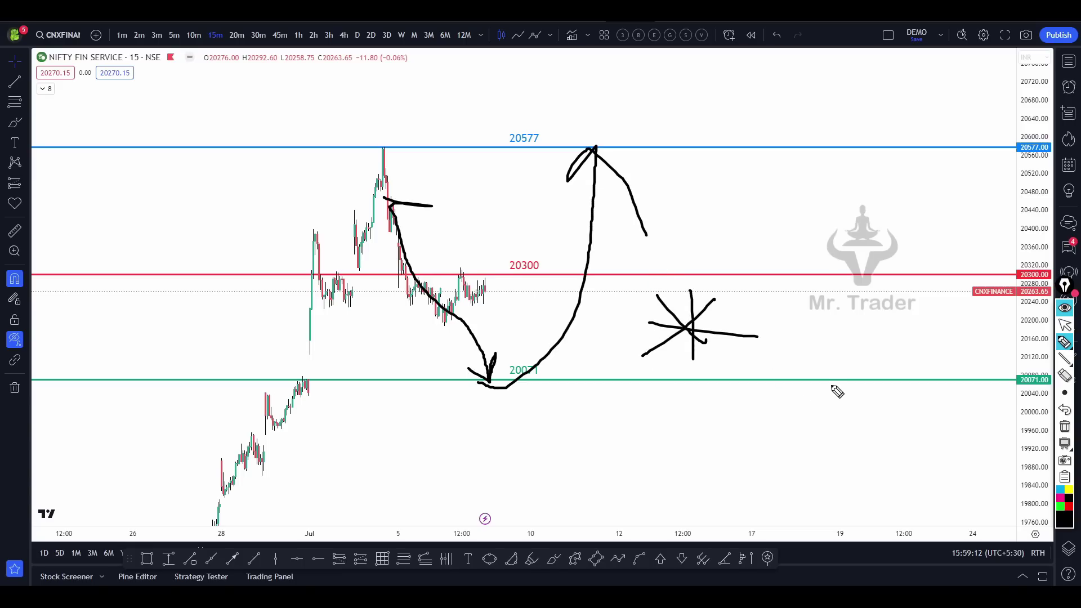
click(1063, 426)
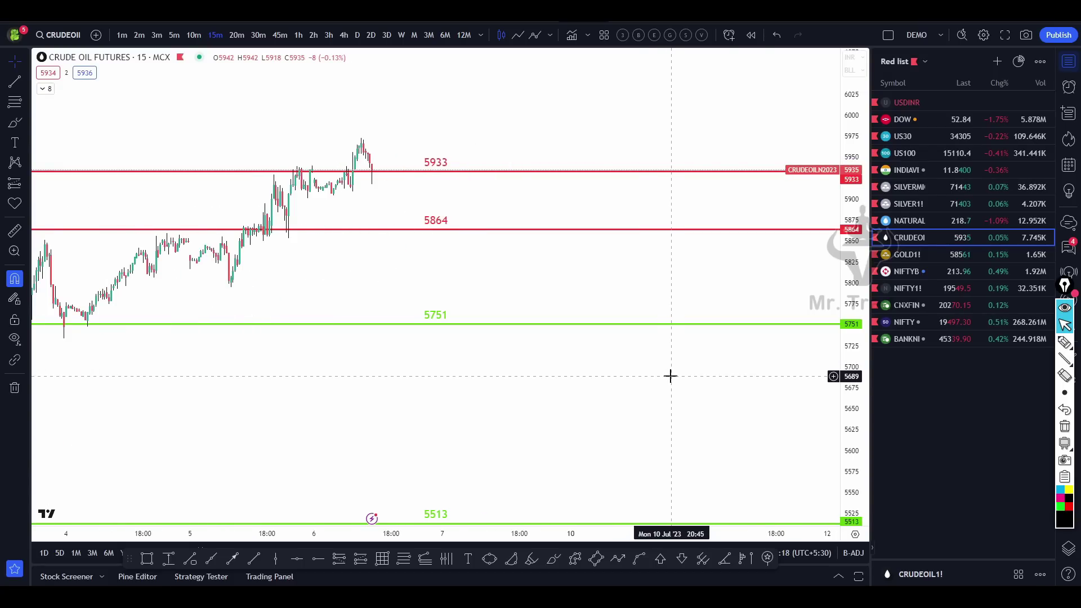
On the Crude Oil Futures chart, tick the recent high and the 5933 level, sketch further marks around 5933 and 5864, and clear them.
drag(643, 378, 652, 384)
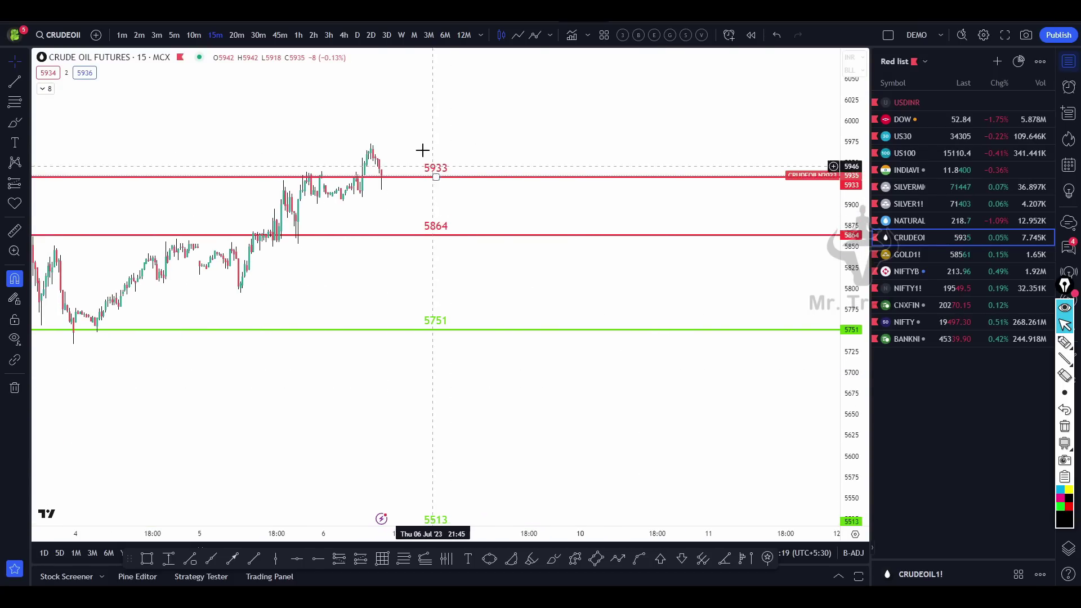
click(1065, 345)
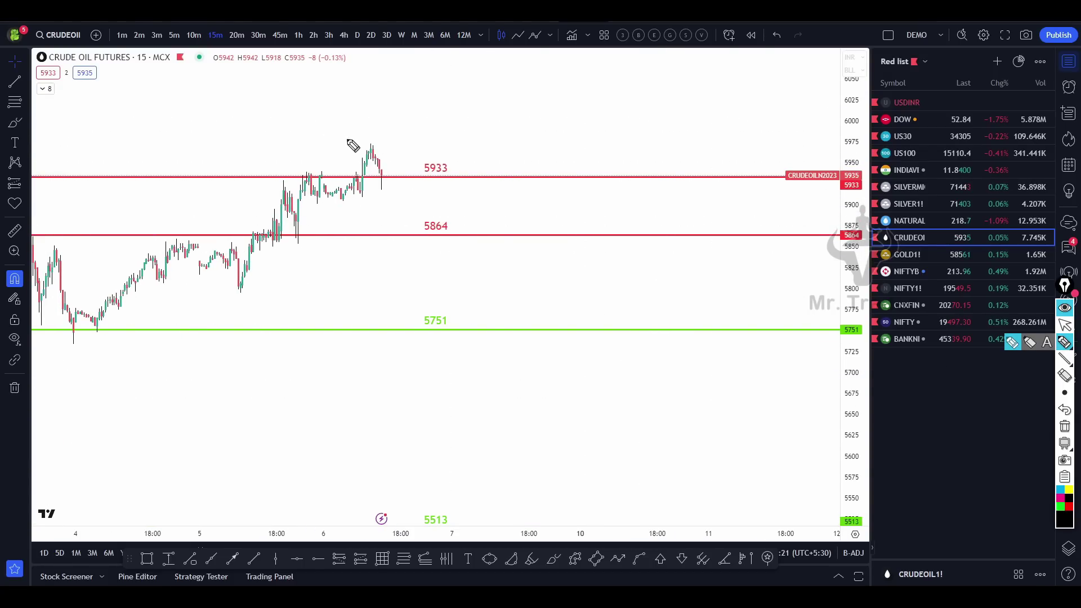
drag(326, 133, 358, 109)
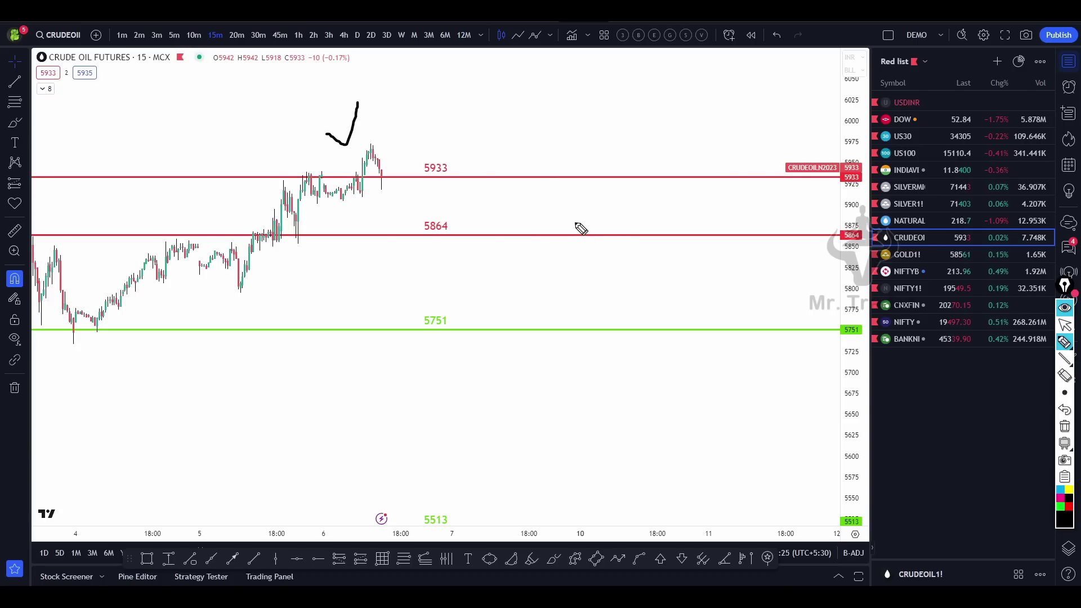
drag(462, 169, 516, 137)
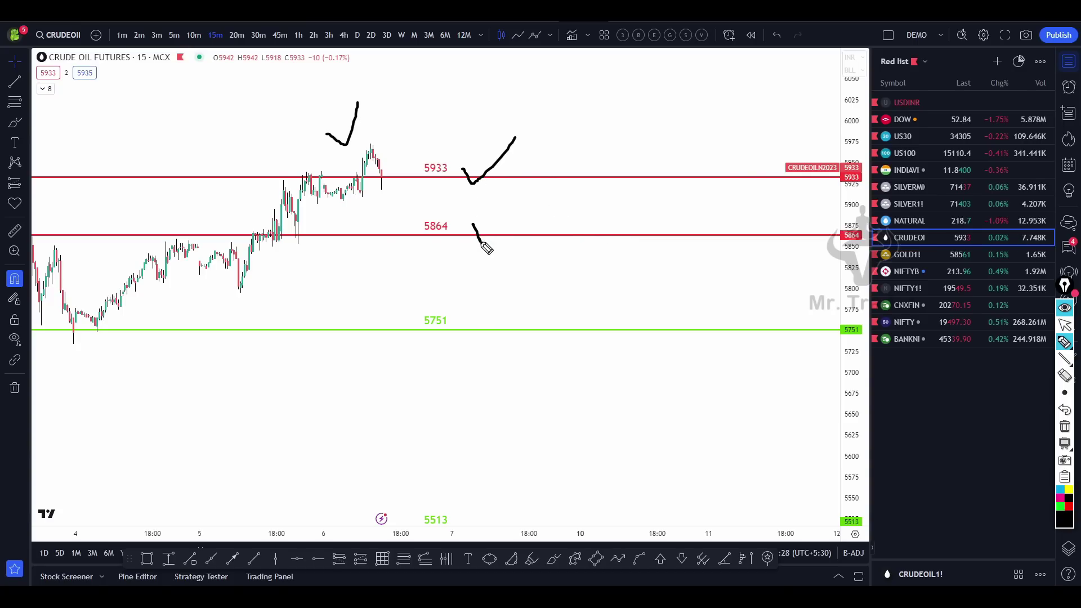
drag(551, 175, 578, 156)
mouse_move(558, 228)
mouse_down()
mouse_move(586, 208)
mouse_move(602, 252)
mouse_move(603, 309)
mouse_up()
drag(605, 181, 633, 242)
click(1064, 426)
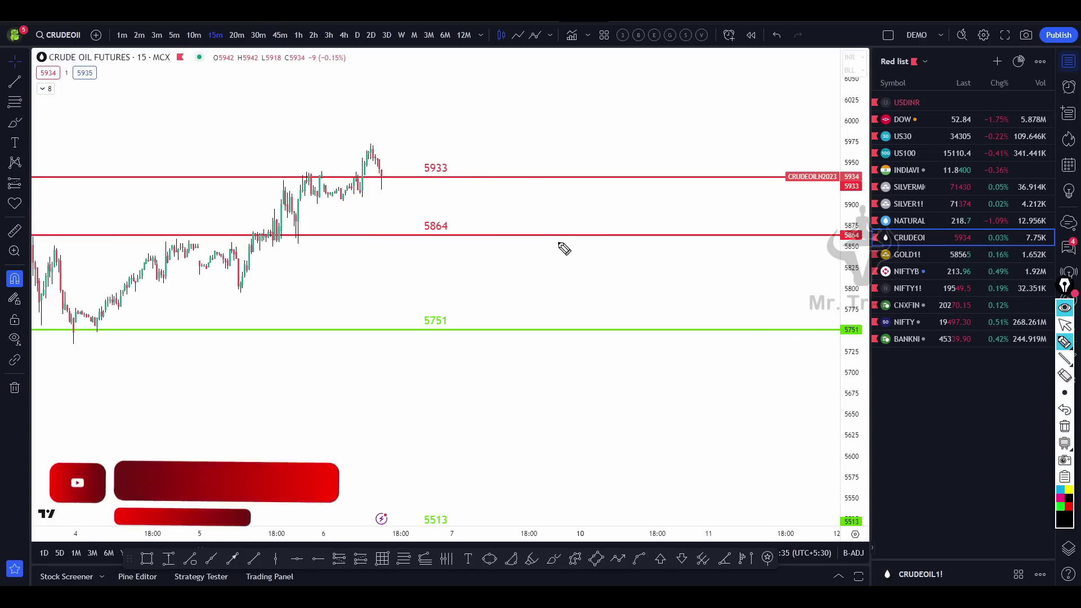
Tick the 5933 and 5864 levels on the crude oil chart, and clear both ticks.
drag(506, 173, 565, 153)
drag(544, 240, 617, 193)
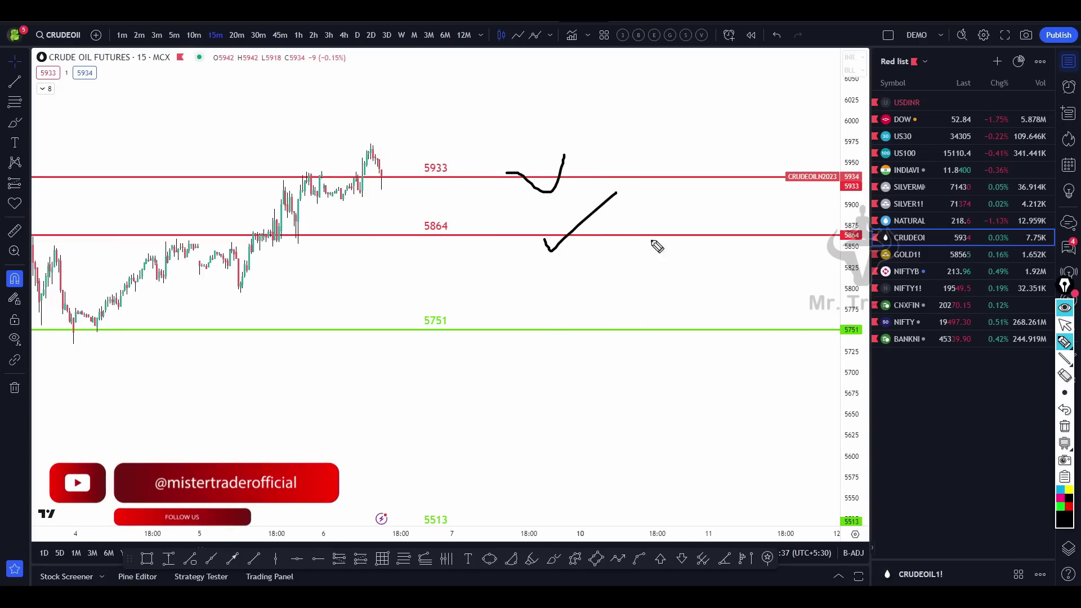
click(1063, 426)
Tick the recent high, draw an arrowed path from the last candle through 5864 and 5751 toward 5513, and clear the marks.
mouse_move(352, 137)
mouse_down()
mouse_move(358, 150)
mouse_move(382, 83)
mouse_up()
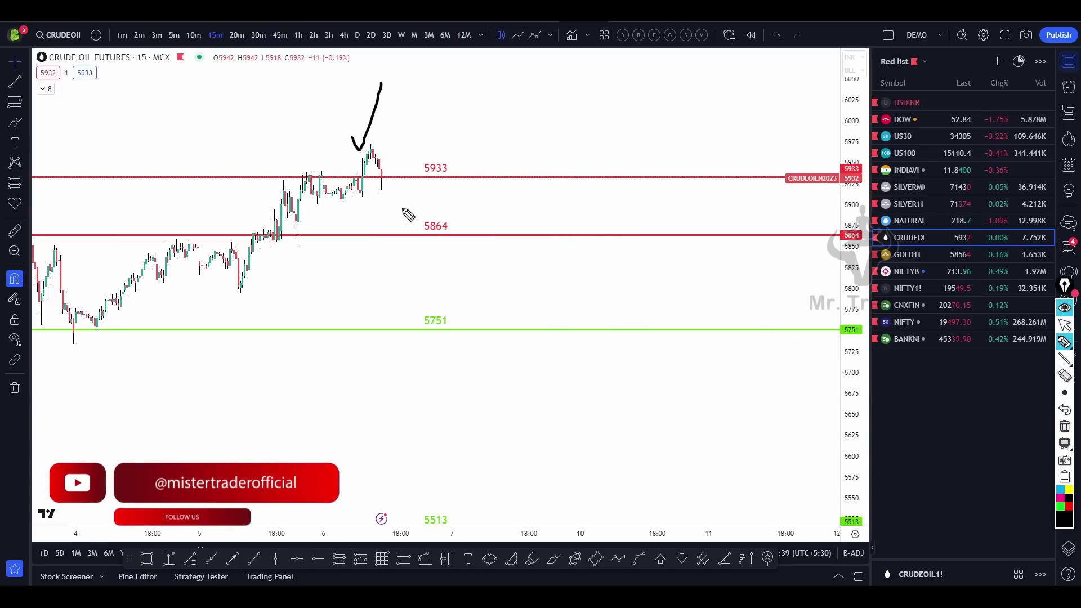
mouse_move(384, 177)
mouse_down()
mouse_move(387, 204)
mouse_move(422, 238)
mouse_move(449, 415)
mouse_move(447, 487)
mouse_up()
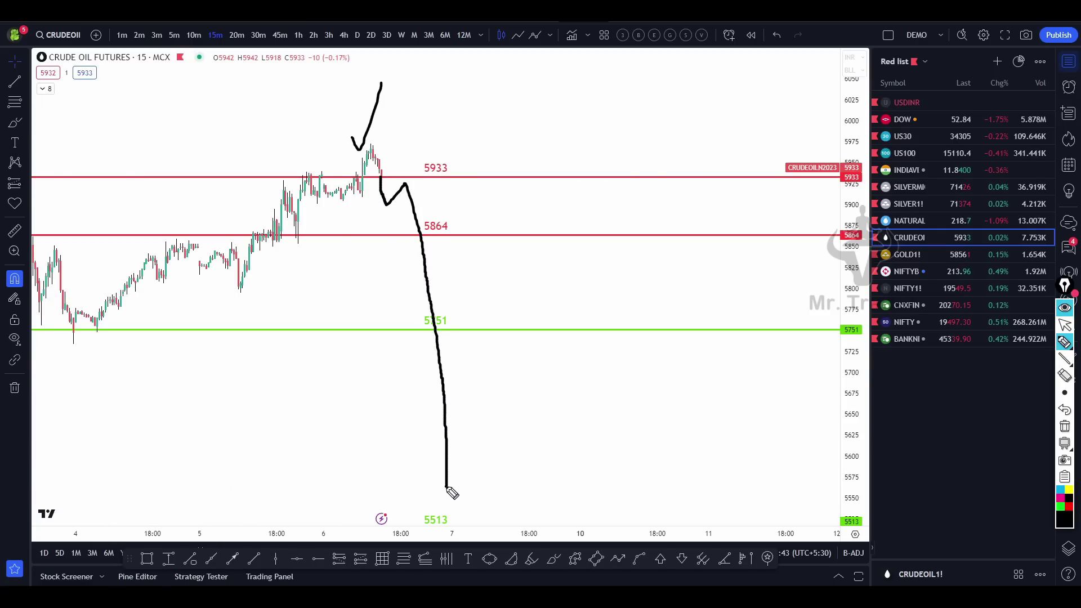
drag(413, 438, 480, 423)
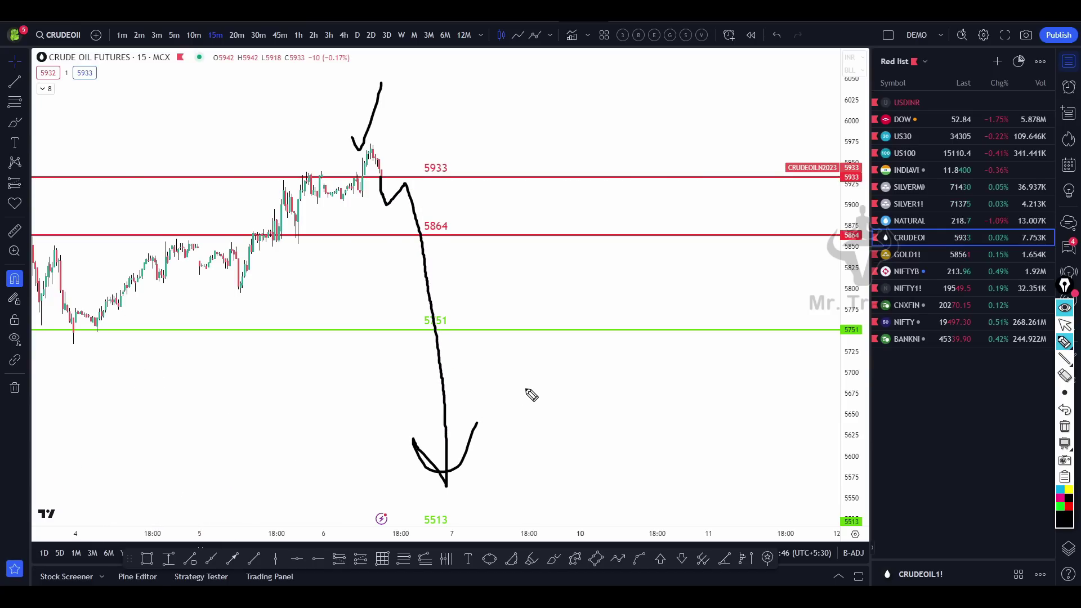
click(1064, 426)
Examine crude oil's June price action around the 5751 and 5513 supports, return to the latest candles, and activate the pen.
click(1064, 325)
scroll(595, 392, down, 2)
scroll(607, 393, down, 3)
scroll(606, 393, up, 4)
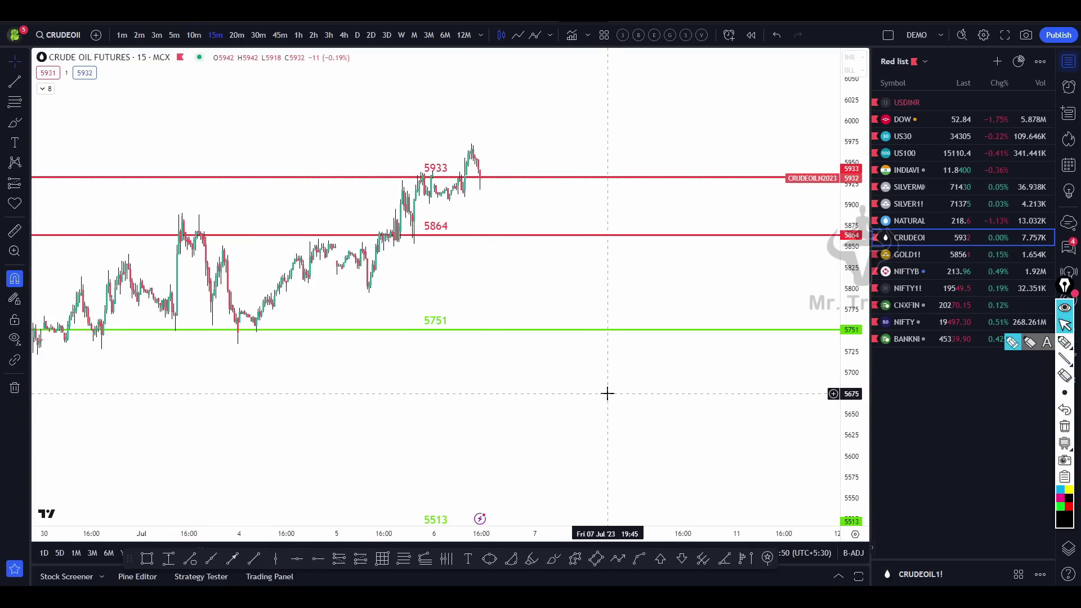
drag(50, 410, 675, 318)
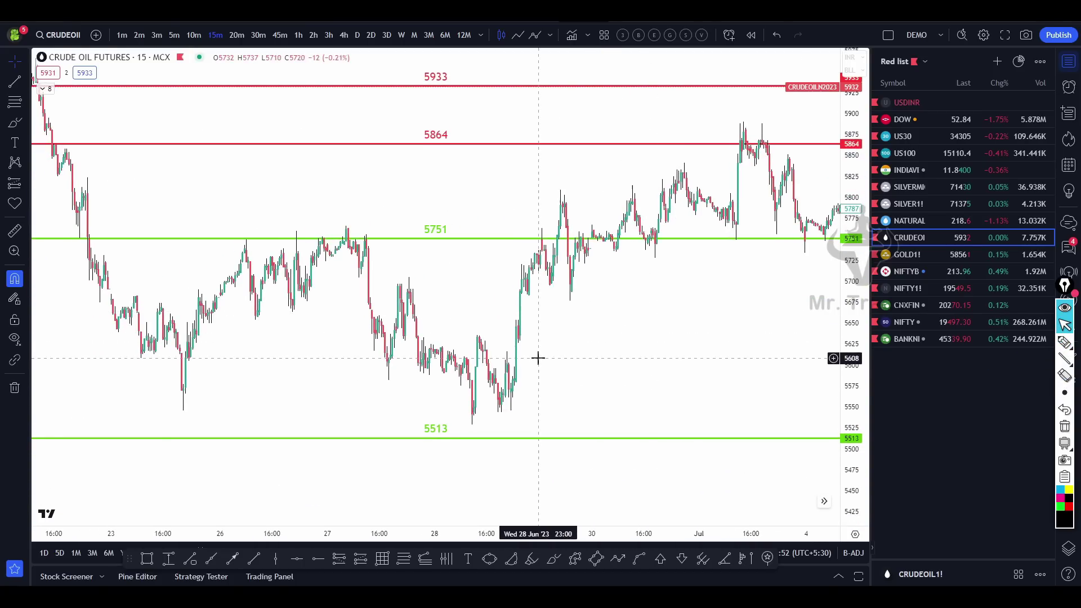
drag(547, 358, 792, 377)
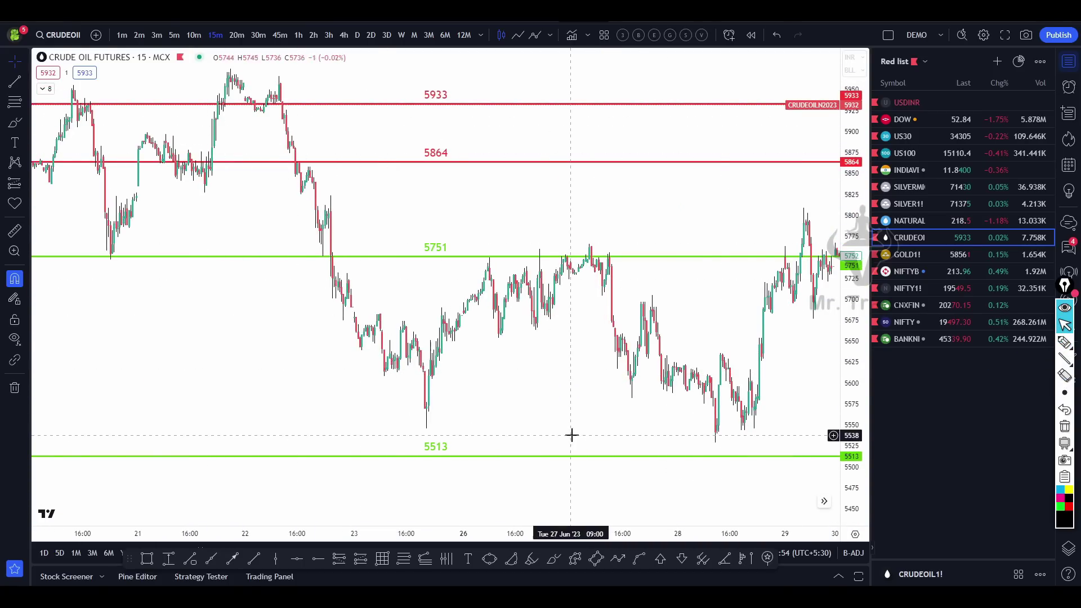
drag(586, 433, 136, 411)
drag(816, 321, 259, 406)
click(1064, 341)
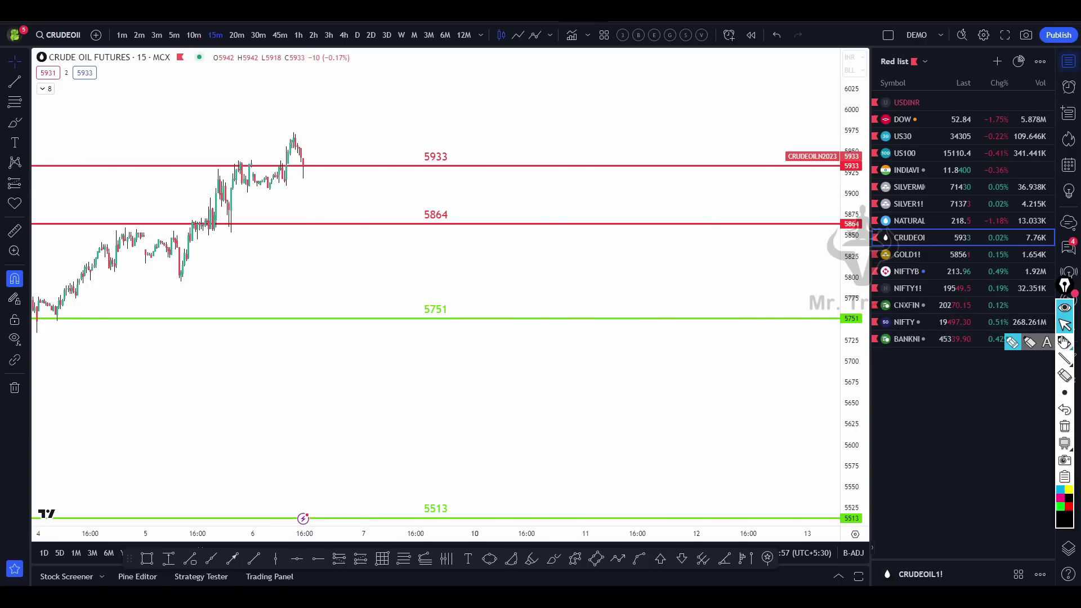
On the crude oil chart, circle 5751, draw arrowed paths down to 5751 and up above 5933, add a star mark, and clear everything.
mouse_move(427, 294)
mouse_down()
mouse_move(474, 332)
mouse_move(432, 292)
mouse_up()
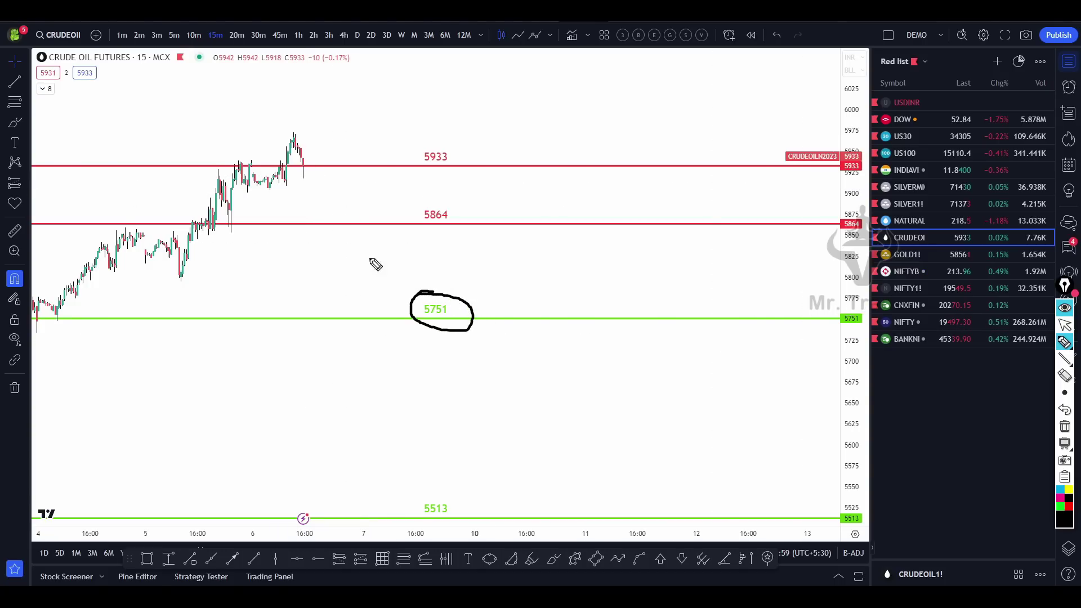
mouse_move(311, 176)
mouse_down()
mouse_move(333, 326)
mouse_move(358, 304)
mouse_up()
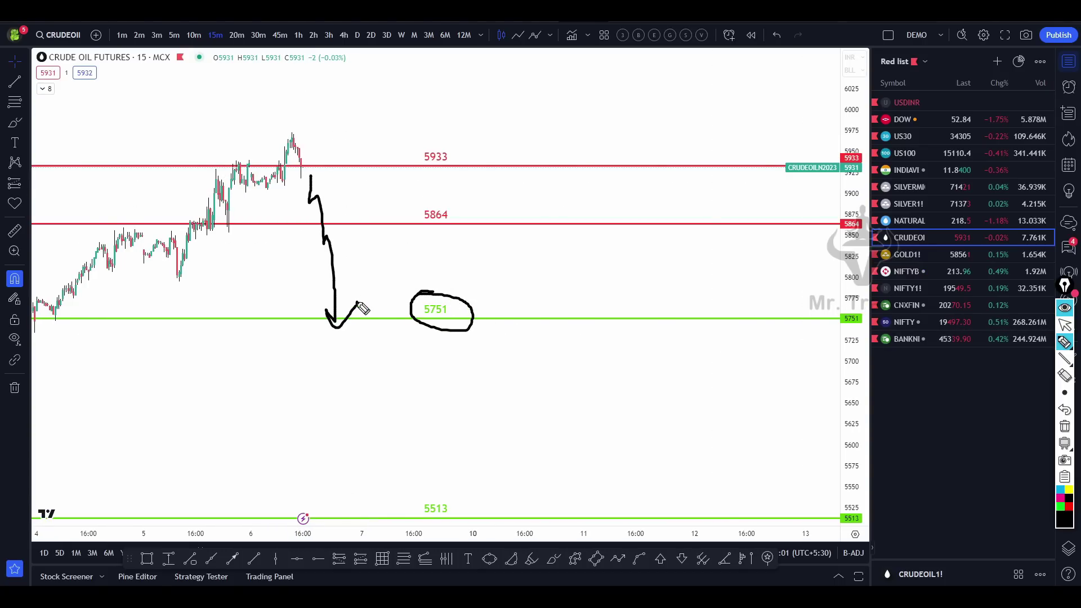
drag(499, 120, 542, 159)
mouse_move(540, 118)
mouse_down()
mouse_move(498, 159)
mouse_move(563, 153)
mouse_up()
mouse_move(308, 179)
mouse_down()
mouse_move(340, 68)
mouse_move(386, 129)
mouse_up()
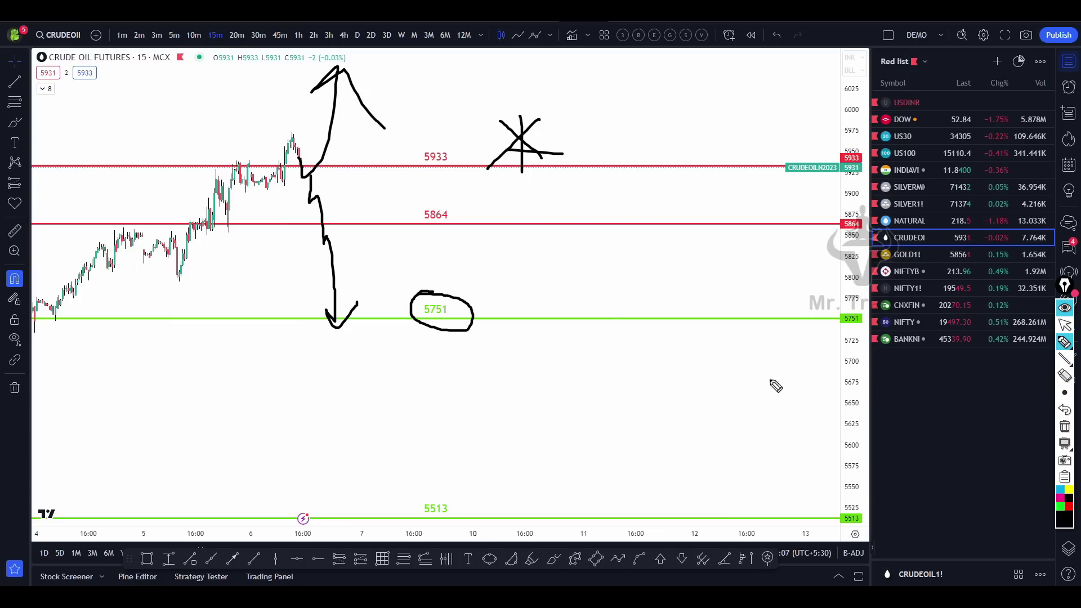
click(1064, 427)
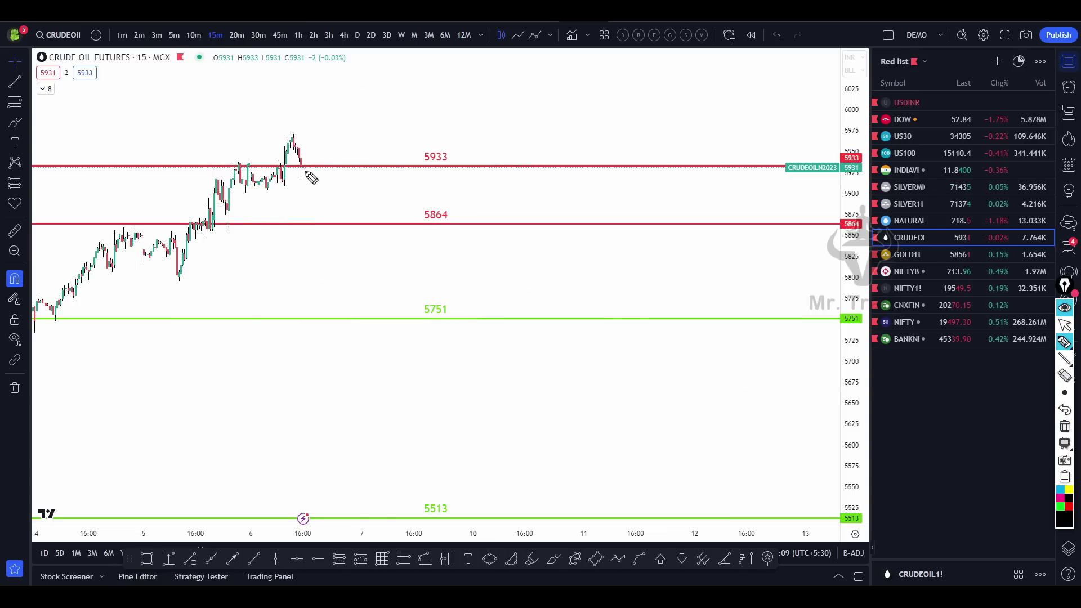
Draw an arrowed path from crude oil's last candle down through 5864 to 5751, and clear it.
mouse_move(324, 182)
mouse_down()
mouse_move(340, 330)
mouse_move(345, 304)
mouse_up()
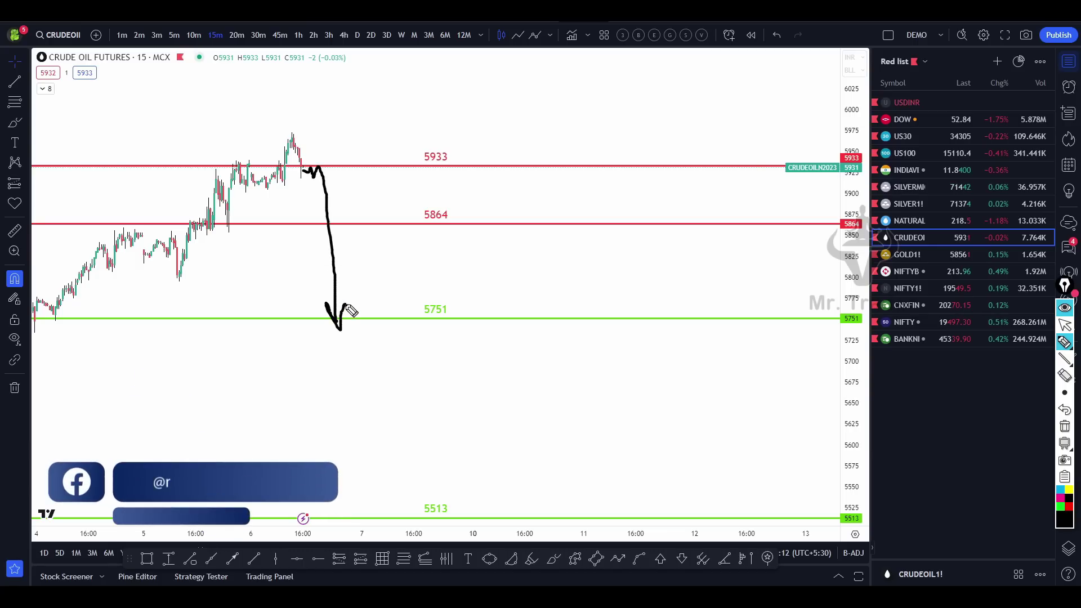
click(1063, 427)
click(1064, 325)
Bring up the 30-minute Natural Gas Futures chart, sketch falling price paths including an arrow down to 207, and clear the sketches.
scroll(654, 378, down, 2)
drag(654, 378, 567, 383)
scroll(584, 398, up, 4)
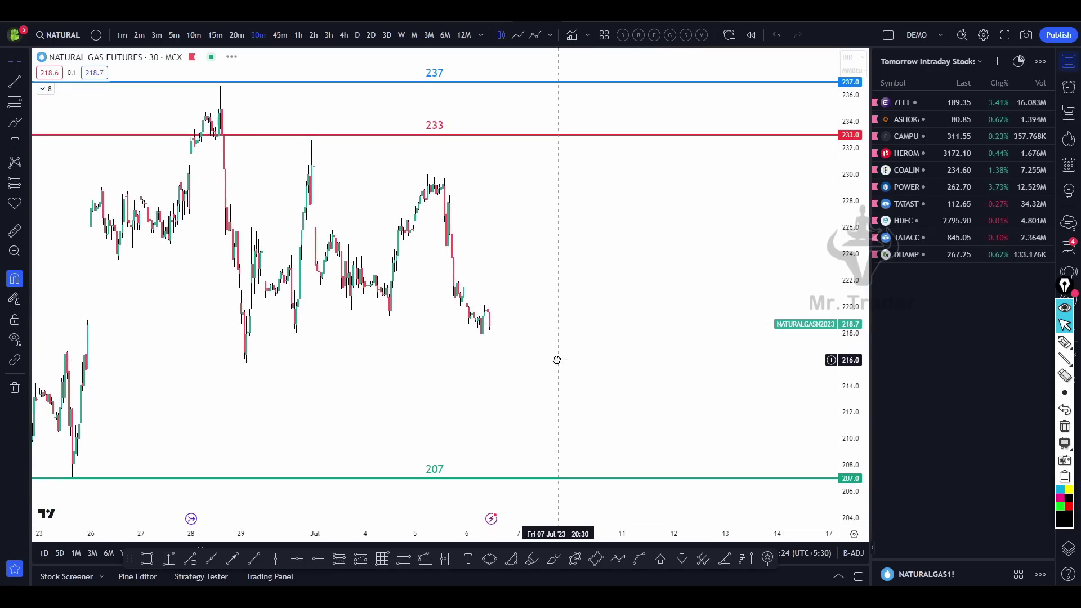
click(1064, 342)
mouse_move(282, 125)
mouse_down()
mouse_move(420, 123)
mouse_move(424, 390)
mouse_move(397, 459)
mouse_move(441, 423)
mouse_move(435, 435)
mouse_up()
click(1061, 423)
mouse_move(369, 297)
mouse_down()
mouse_move(417, 172)
mouse_move(543, 483)
mouse_move(549, 439)
mouse_up()
click(1063, 426)
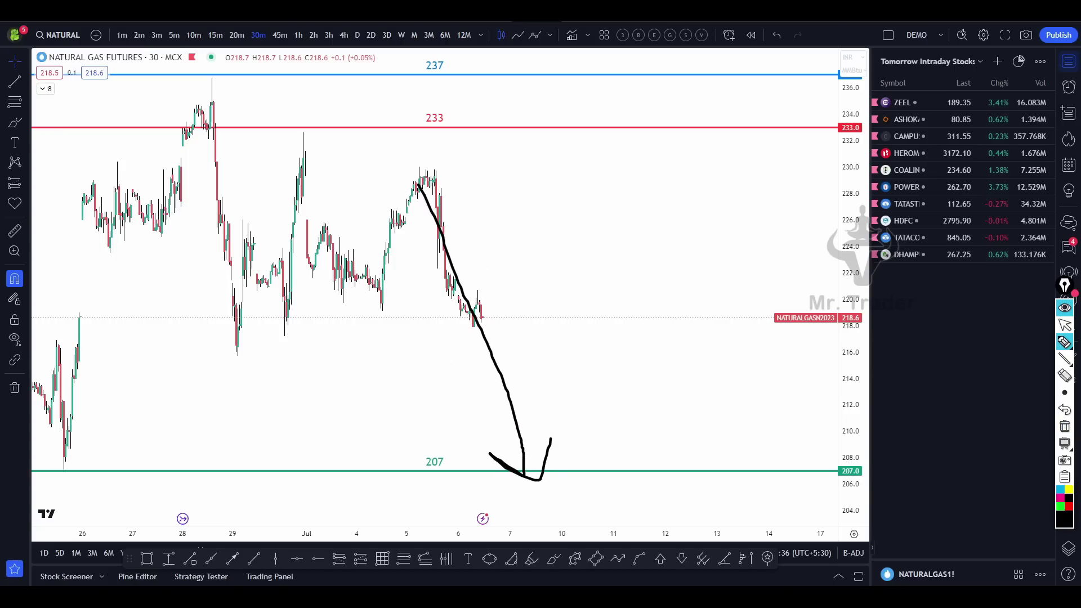
Underline natural gas's recent low, draw an arrow from it down to 207, circle the 207 level, and clear the marks.
click(1062, 461)
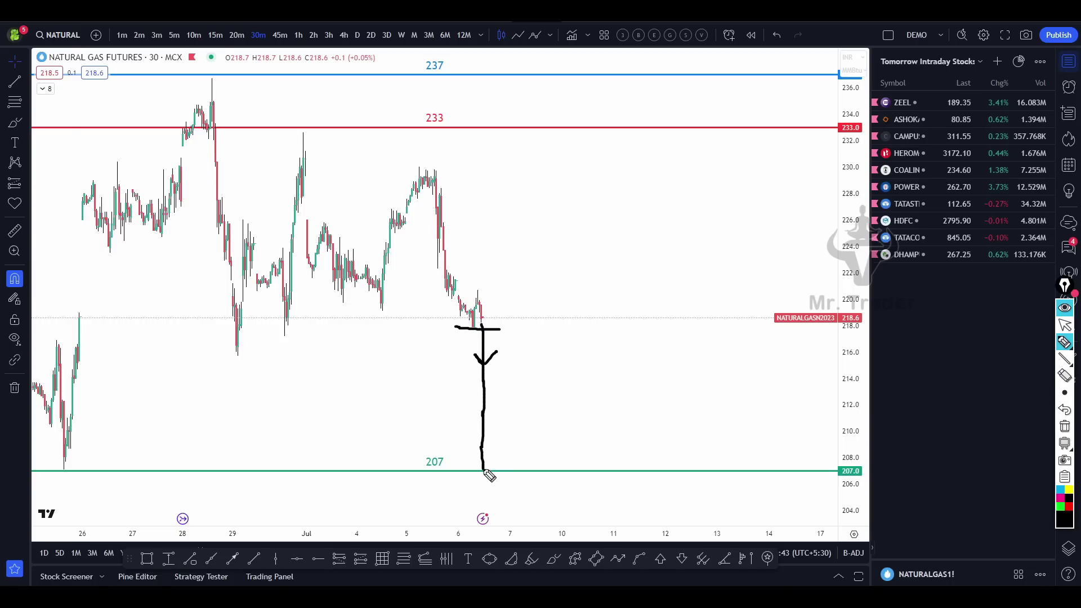
drag(427, 454, 459, 467)
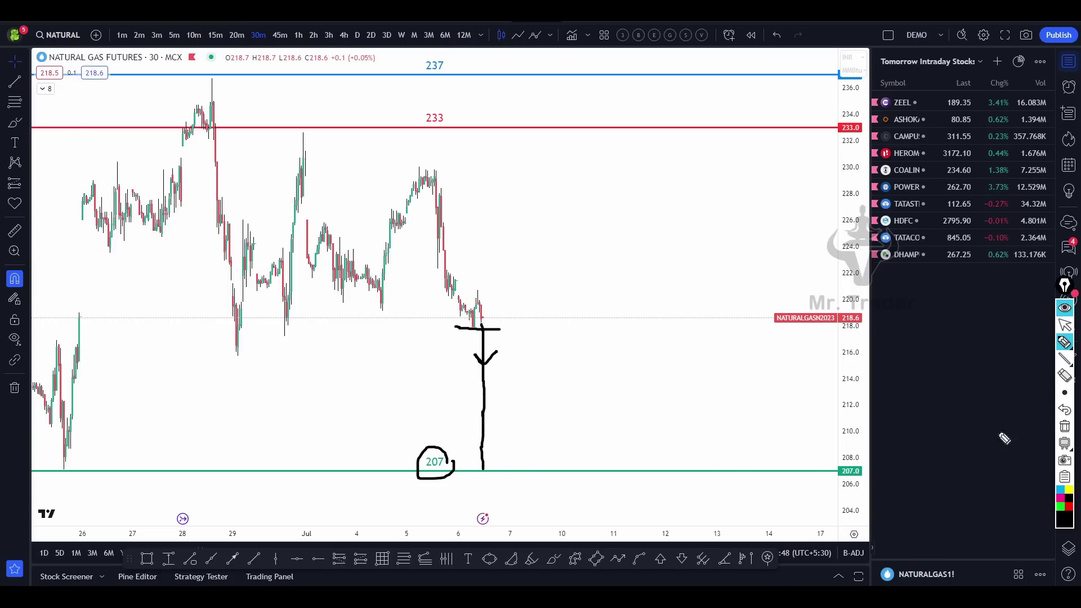
click(1065, 426)
click(1064, 325)
drag(533, 383, 644, 393)
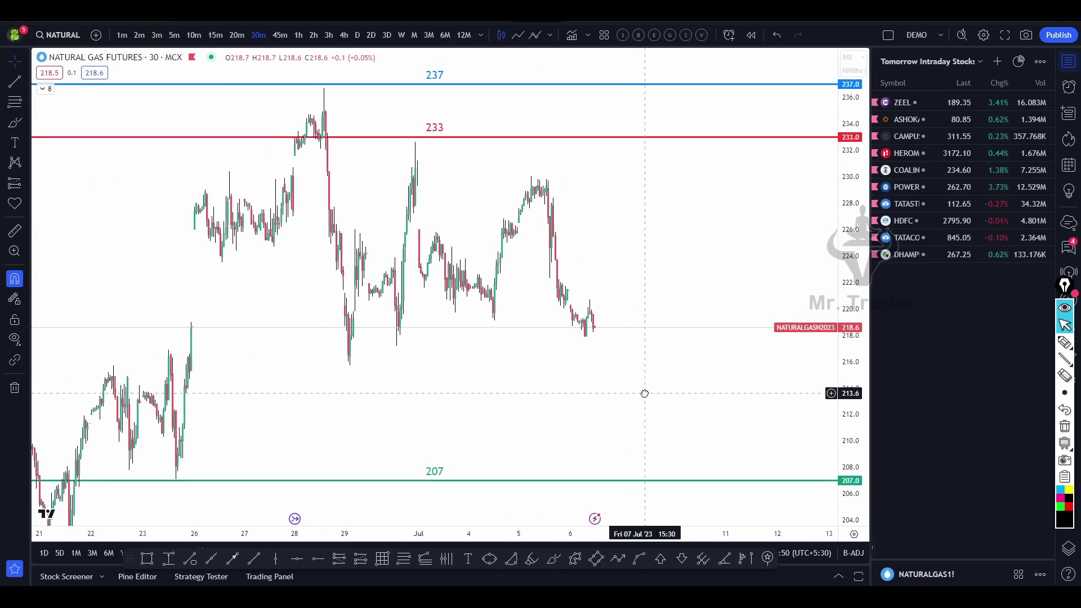
Open the ZEEL daily chart from the watchlist, sketch an upward path from the latest candles, and clear it.
click(903, 102)
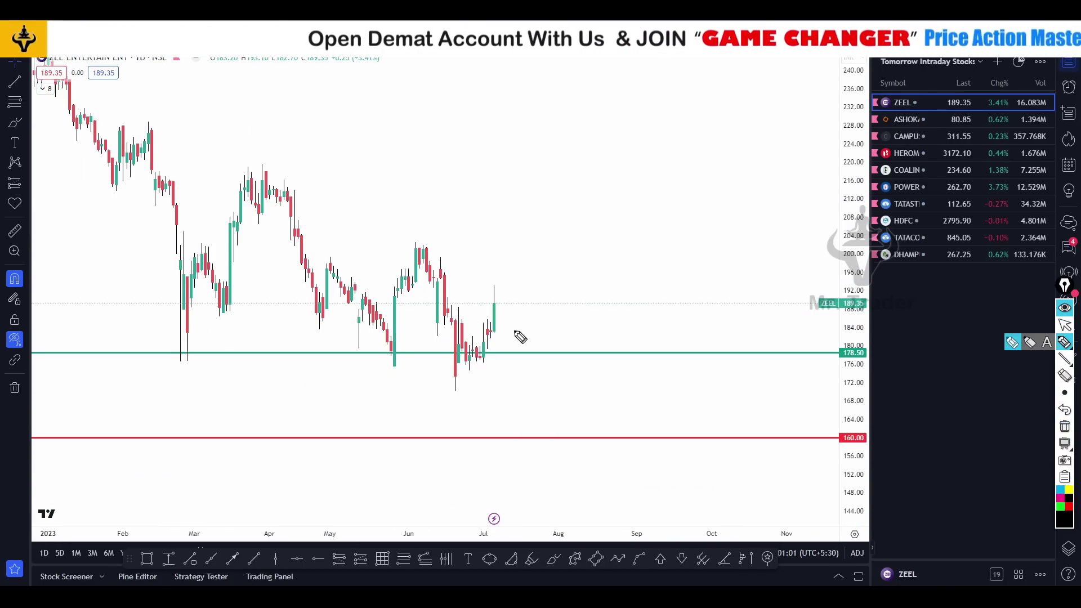
mouse_move(494, 334)
mouse_down()
mouse_move(532, 260)
mouse_move(535, 116)
mouse_up()
click(1065, 426)
click(1064, 325)
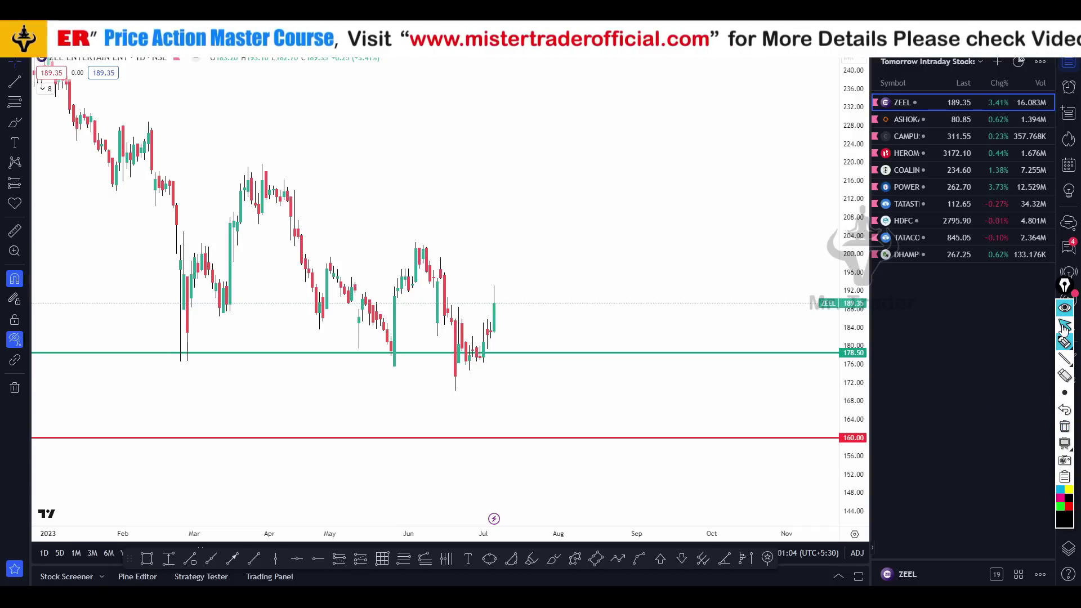
drag(668, 278, 657, 302)
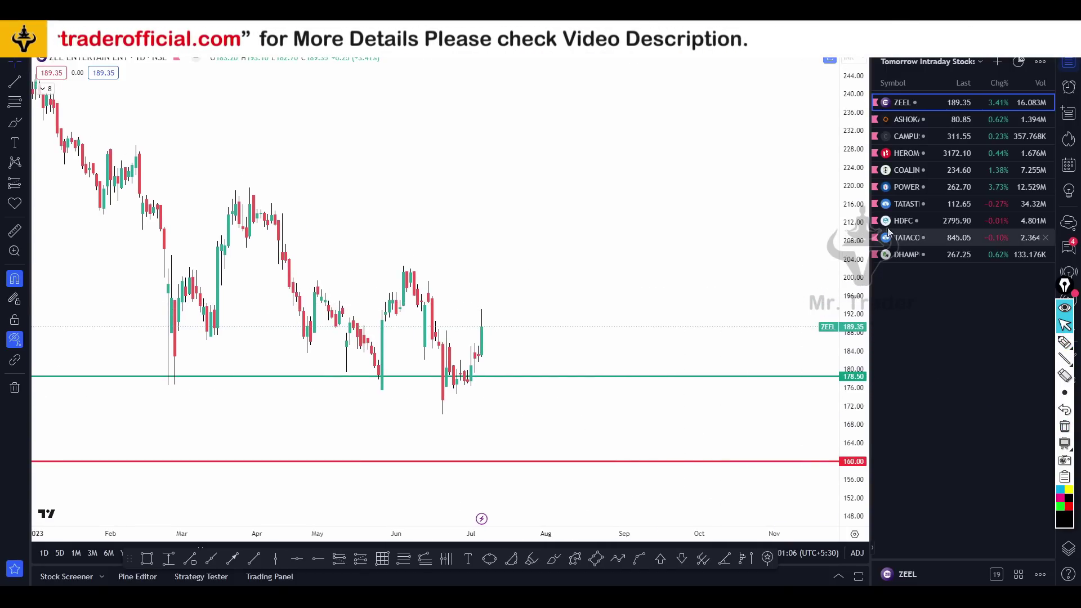
Review Ashoka Buildcon's daily chart, mark the support near 300 and a projected price path on Campus Activewear's chart, and clear the marks.
click(900, 120)
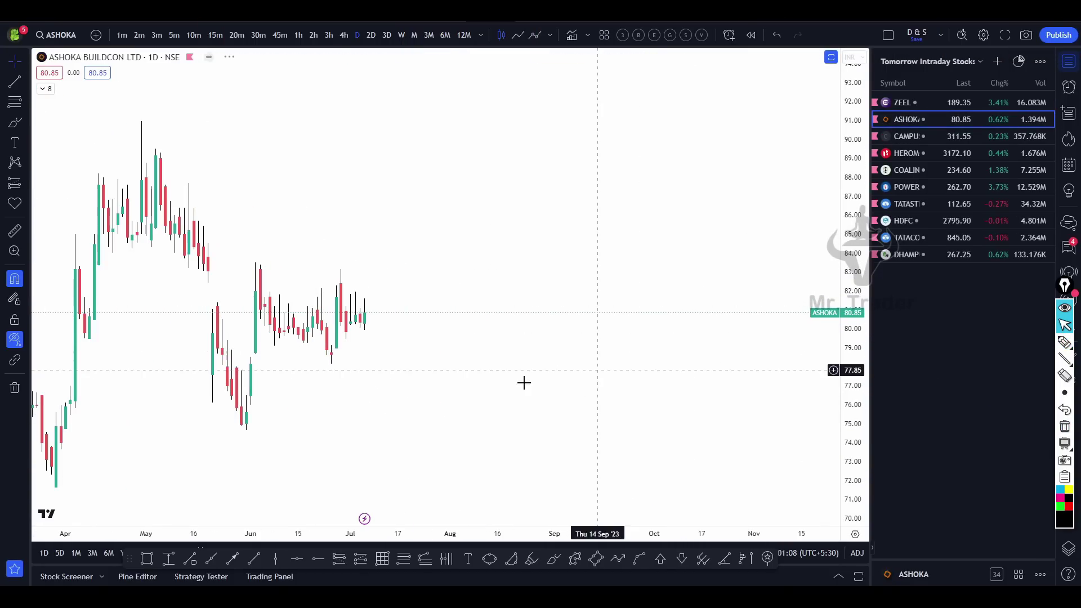
drag(475, 400, 714, 340)
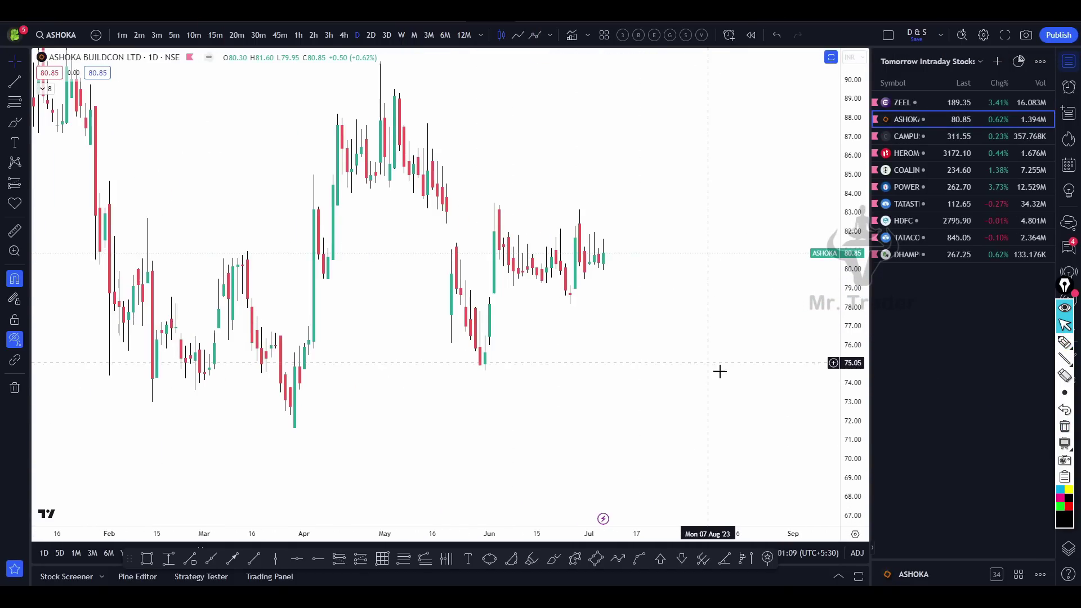
click(902, 135)
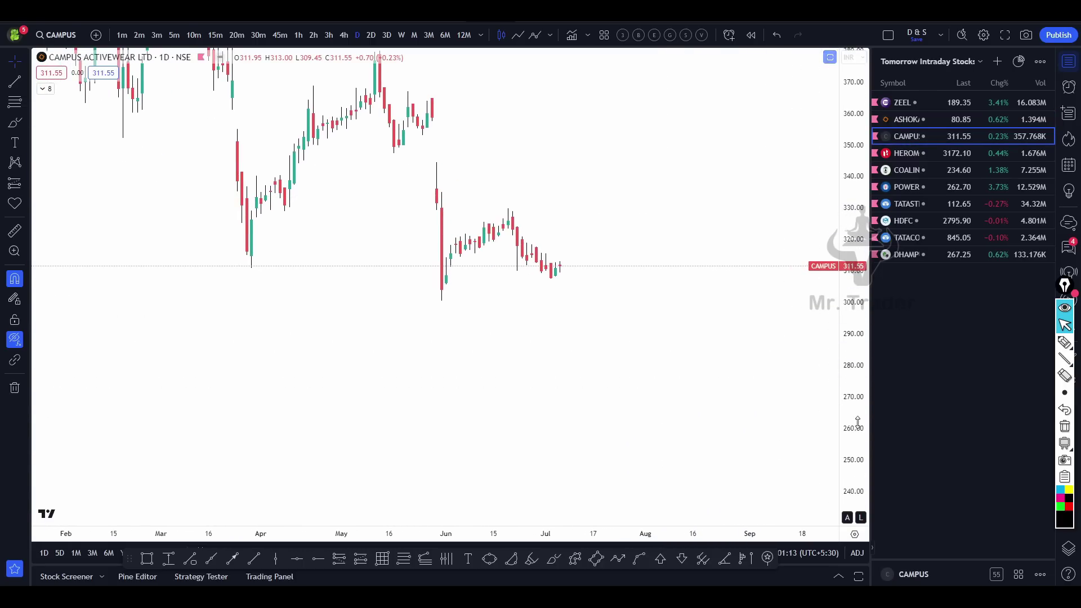
drag(857, 422, 839, 207)
click(1063, 342)
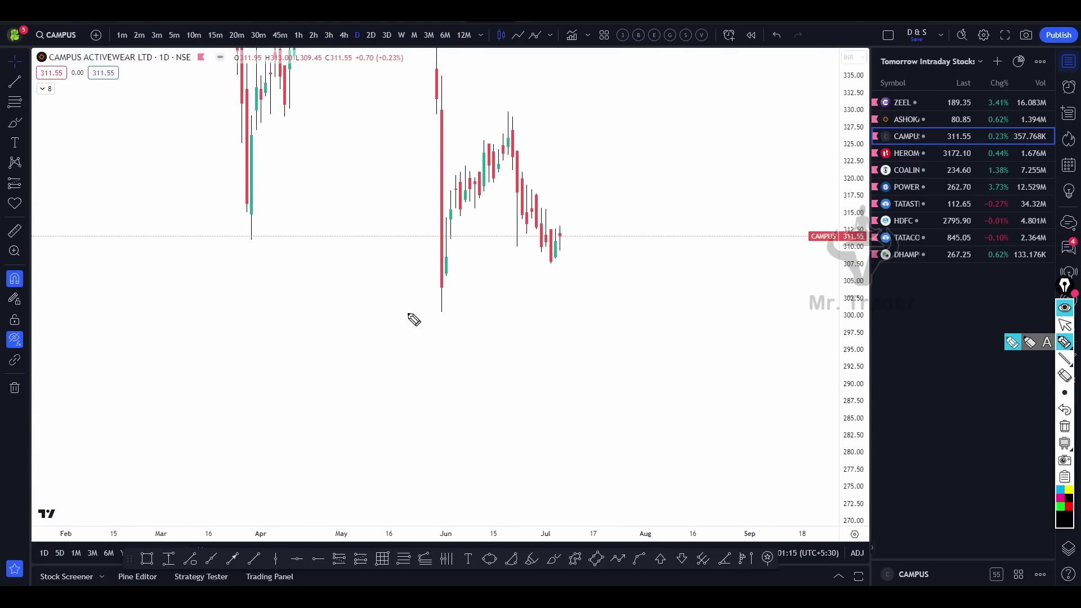
drag(408, 314, 648, 309)
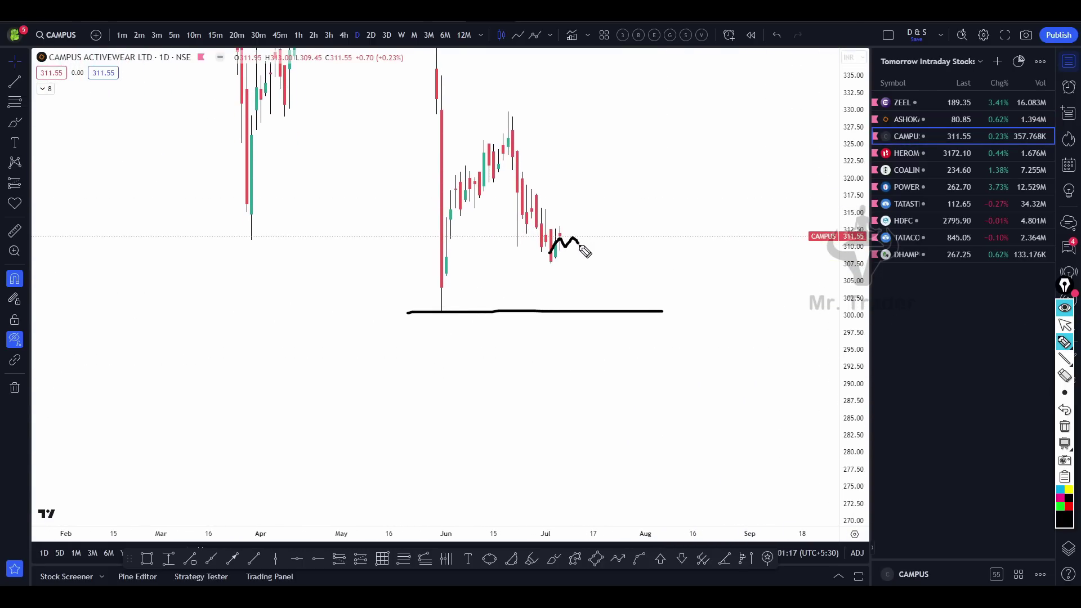
drag(574, 304, 608, 277)
click(1070, 438)
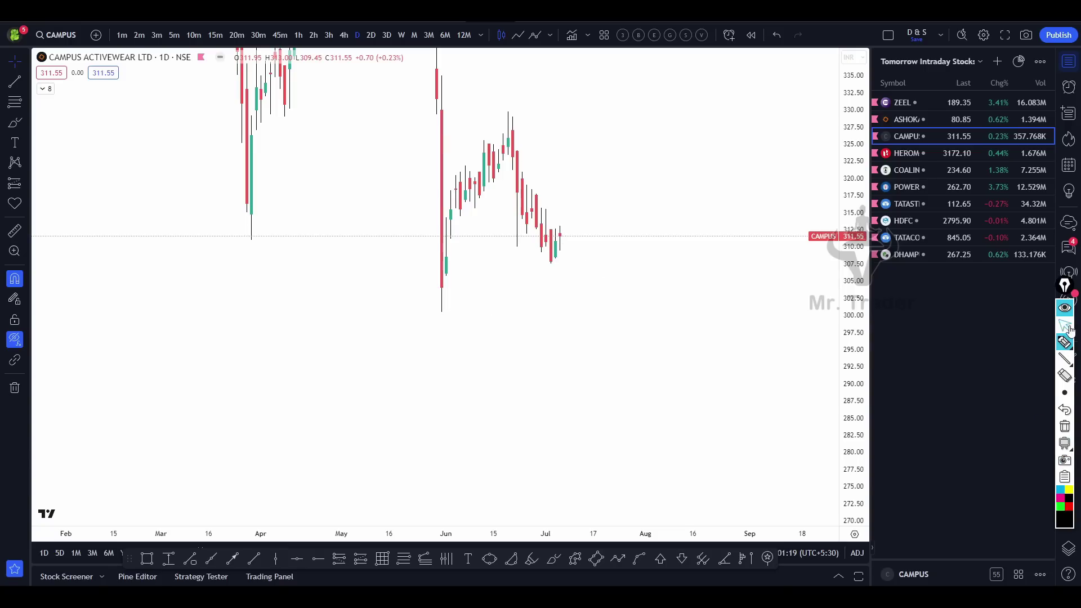
Open the Hero MotoCorp daily chart, sketch a brief dip and rise from the last candle, and clear it.
click(907, 153)
scroll(625, 371, up, 6)
drag(585, 374, 788, 501)
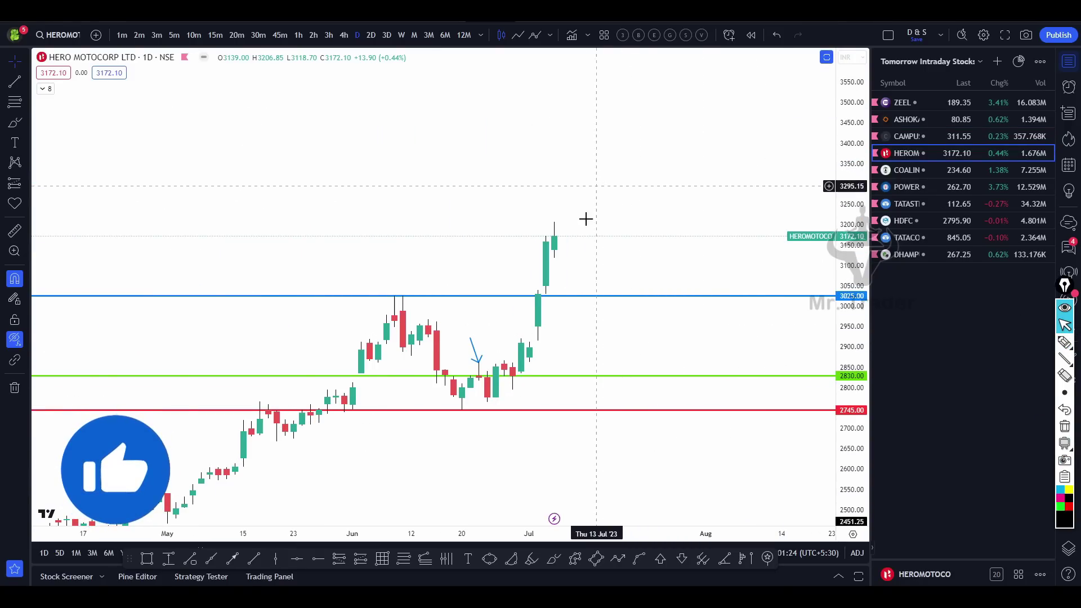
click(1063, 342)
drag(556, 233, 614, 149)
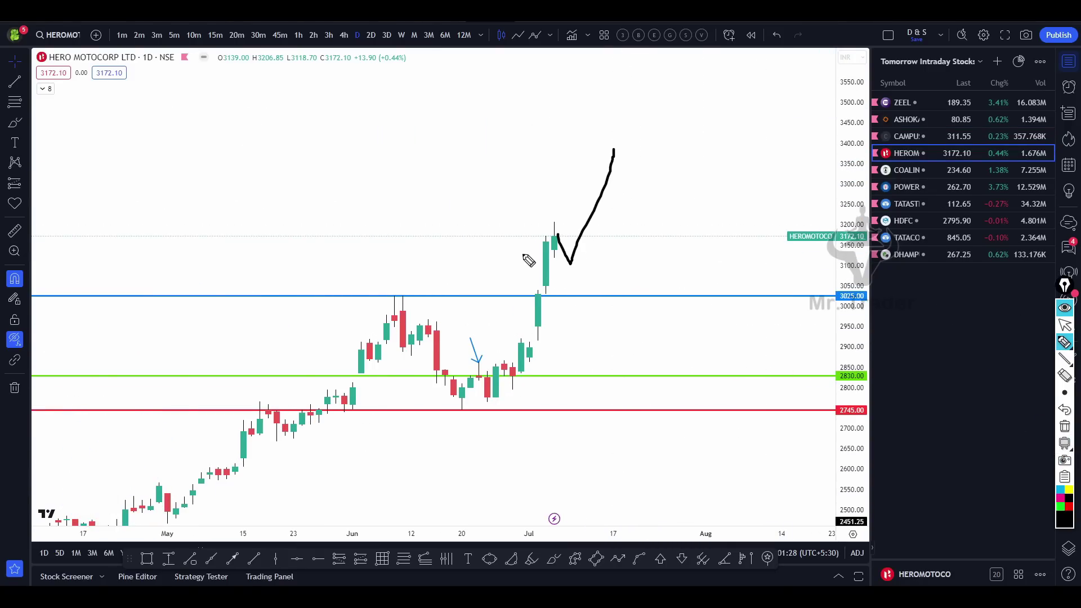
click(1065, 426)
click(1064, 324)
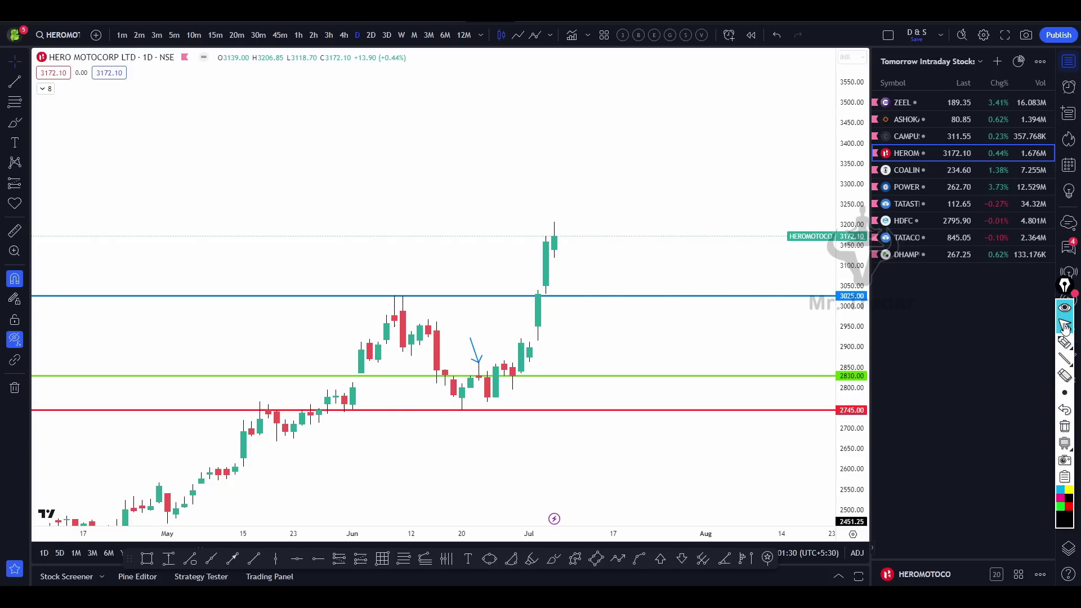
scroll(602, 251, up, 3)
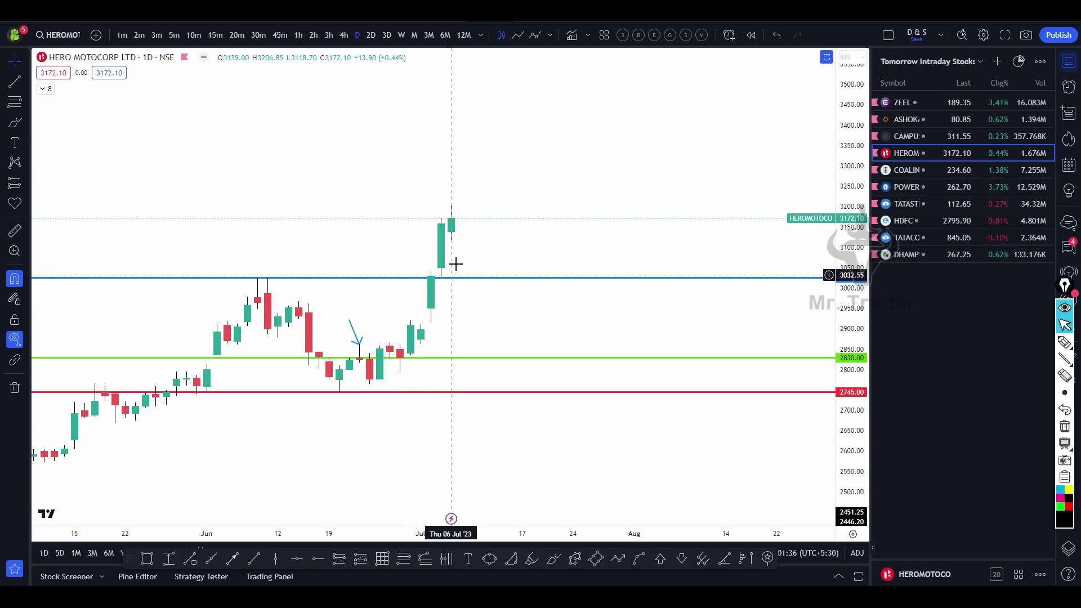
Open the Coal India daily chart, mark the 225 support, sketch a rising path past 247.90, and clear the marks.
click(912, 171)
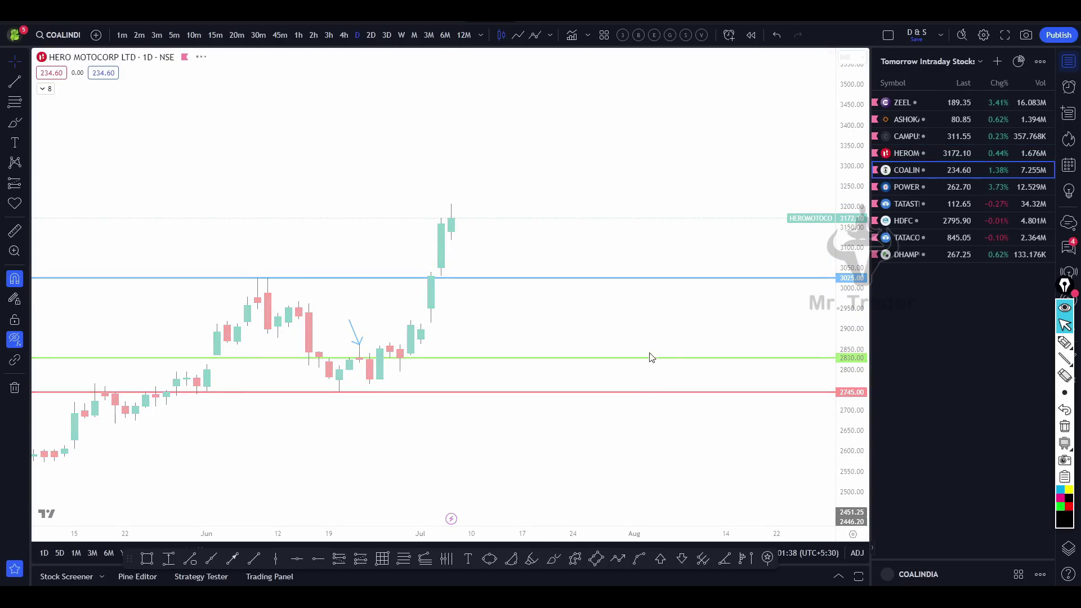
drag(851, 366, 852, 482)
scroll(705, 463, up, 2)
drag(708, 456, 704, 439)
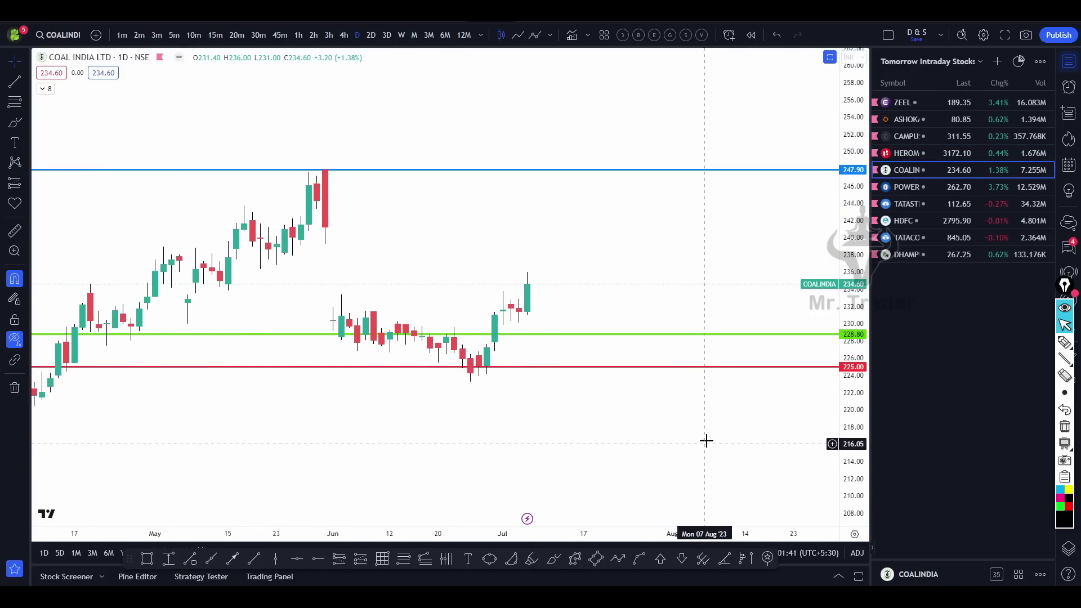
scroll(703, 442, down, 1)
click(1064, 343)
mouse_move(478, 367)
mouse_down()
mouse_move(566, 365)
mouse_move(543, 312)
mouse_up()
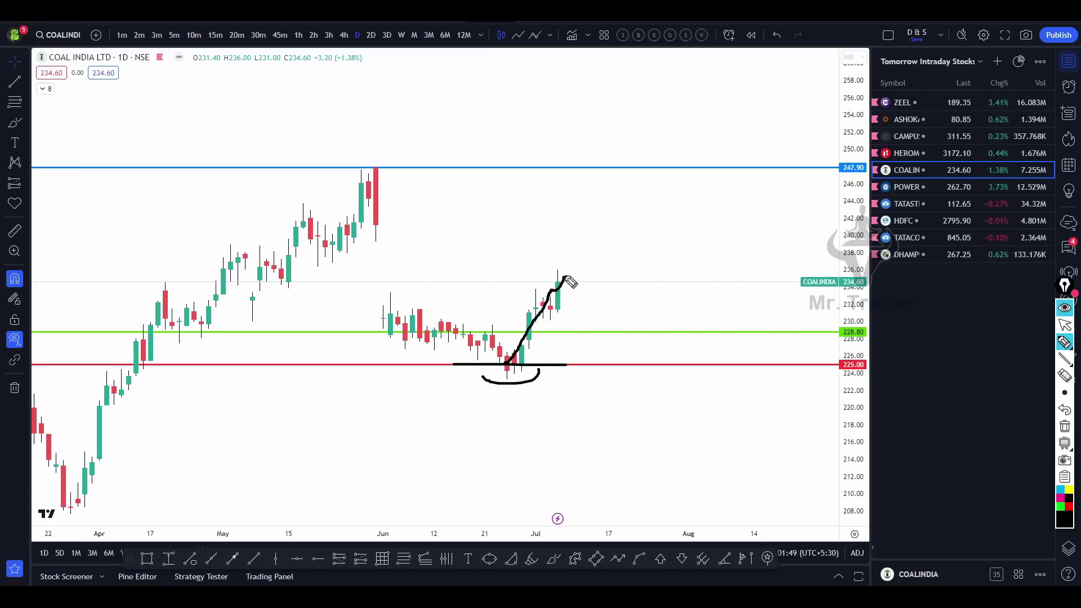
drag(572, 249, 575, 116)
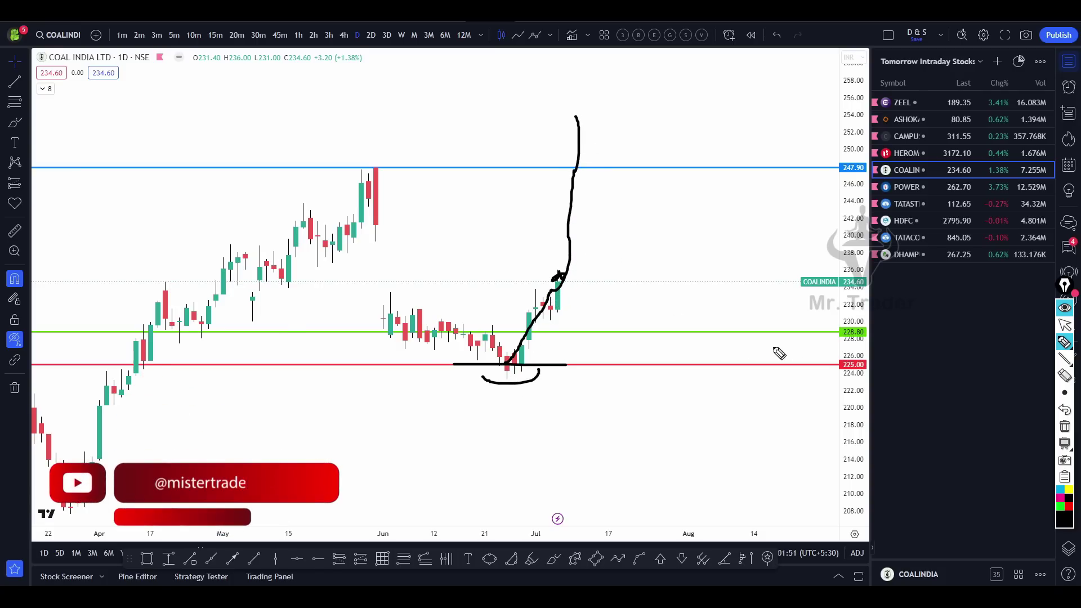
click(1061, 427)
Review the Power Grid and Tata Steel daily charts, compressing Tata Steel's price scale around the 115.60, 105.50 and 103 levels.
key(Down)
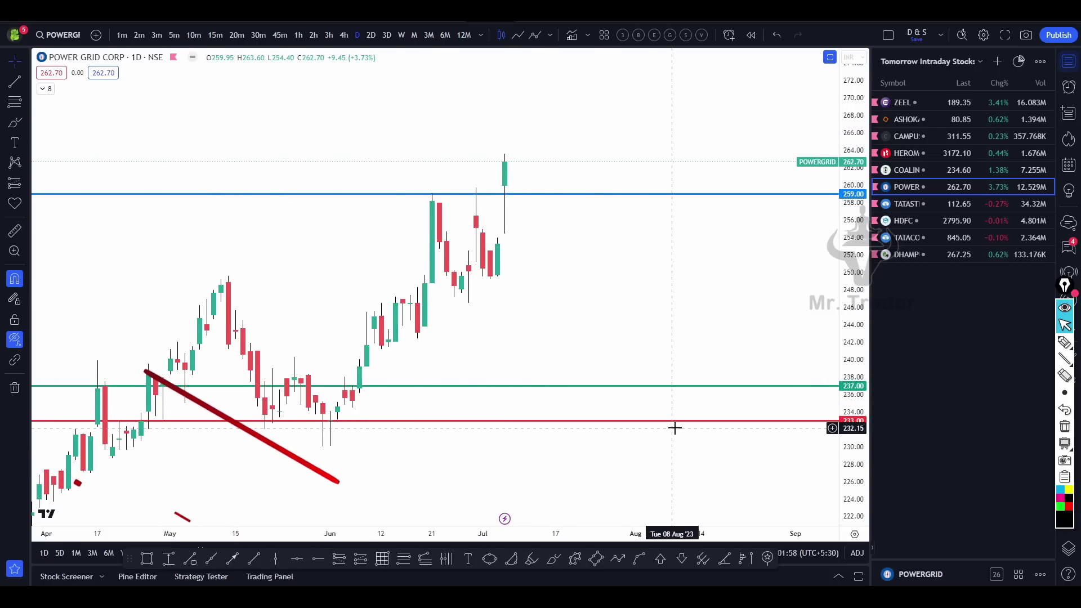
drag(698, 297, 657, 320)
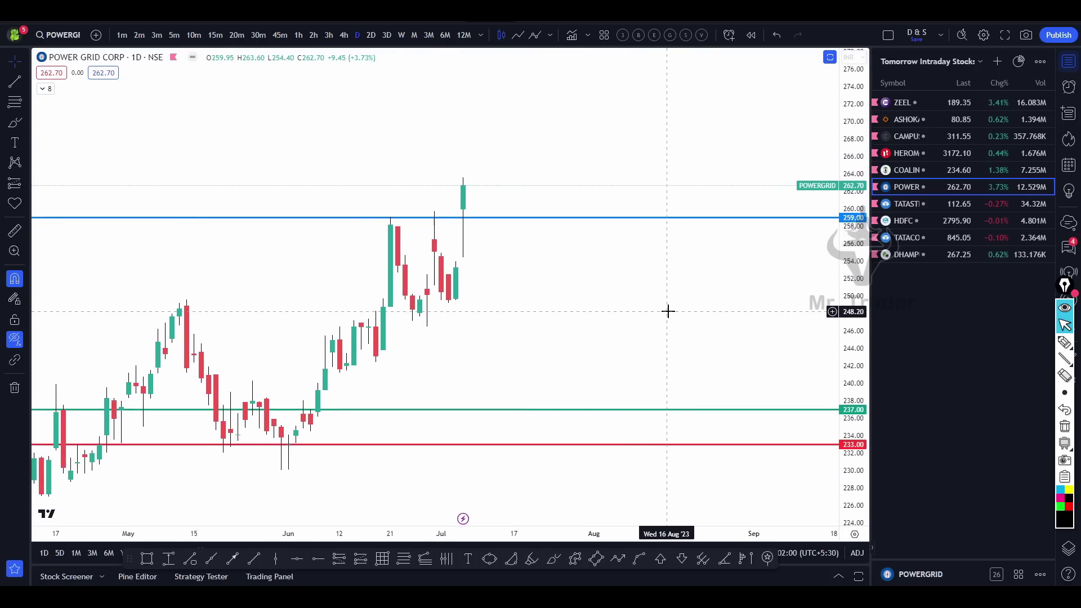
click(909, 204)
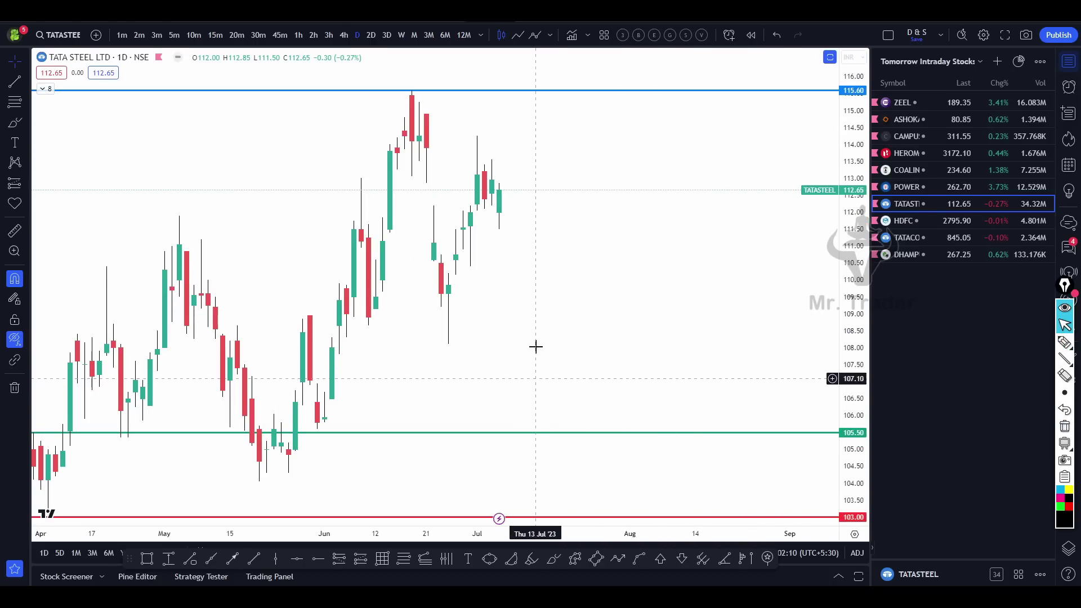
drag(700, 311, 701, 319)
drag(853, 305, 854, 436)
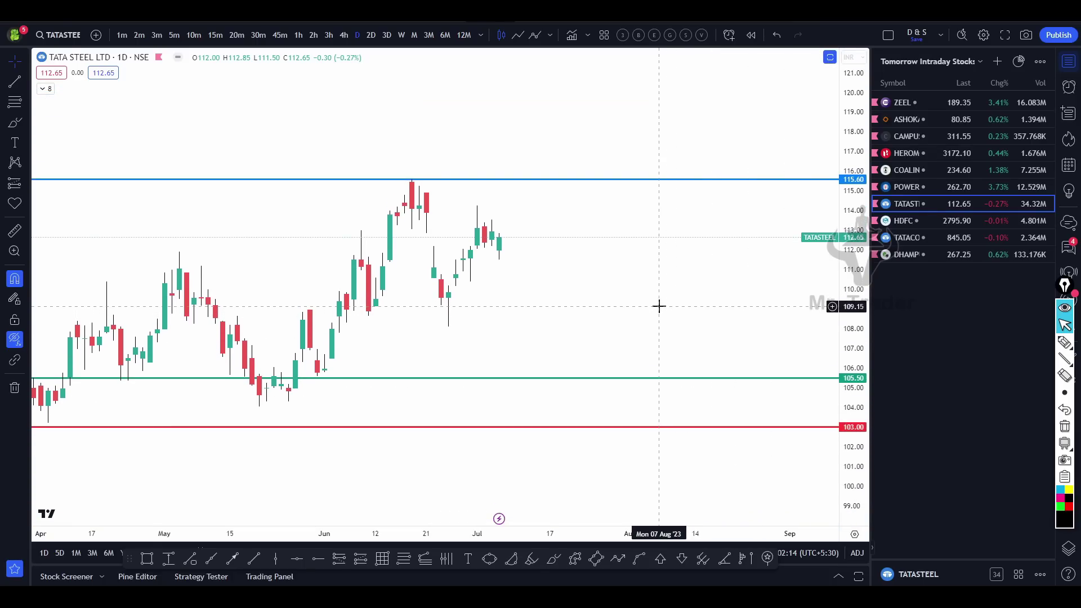
Examine HDFC's latest daily candles above the 2665 level, and open the Tata Consumer Product chart.
key(Down)
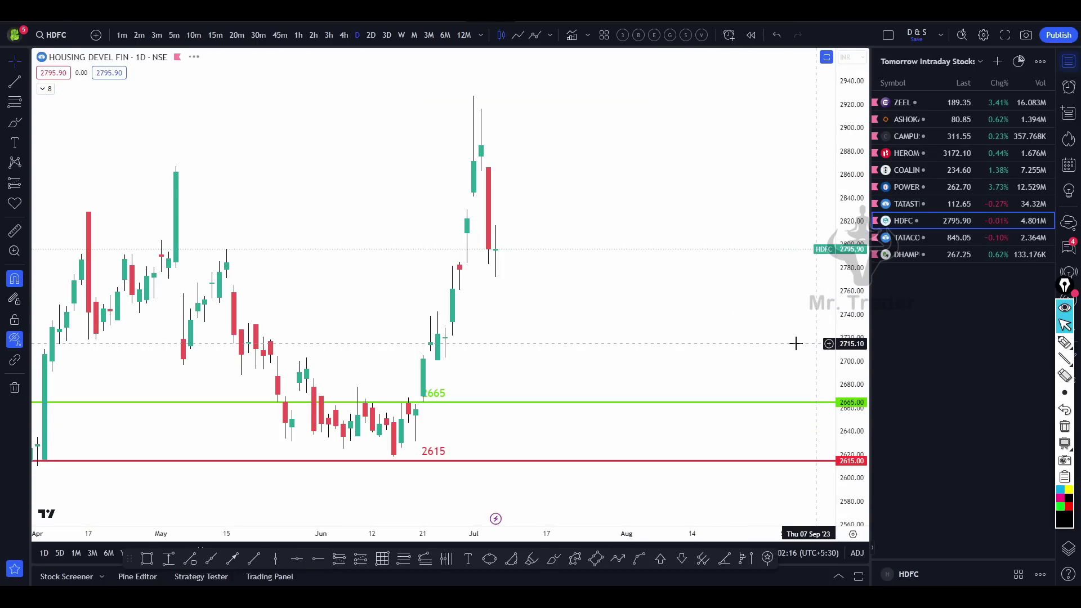
drag(691, 341, 708, 334)
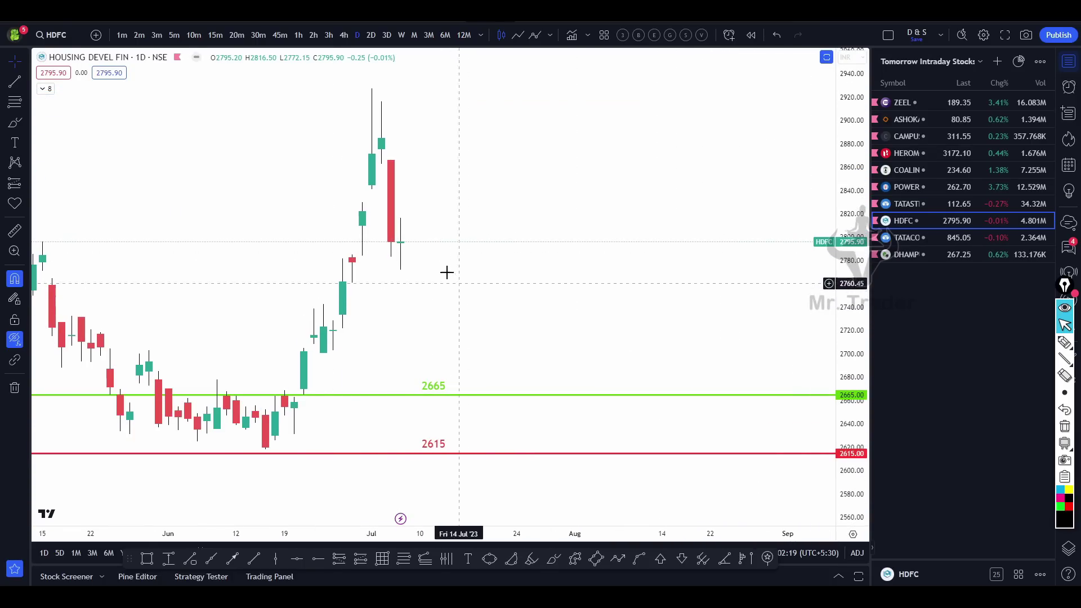
click(904, 239)
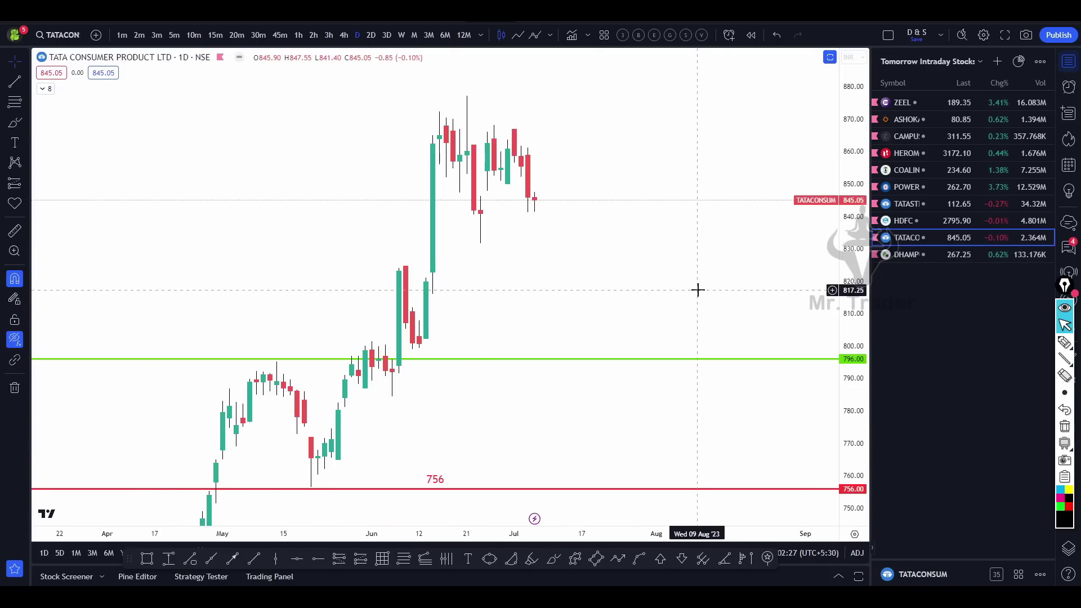
Open the Dhampur Sugar Mill daily chart and fit its recent candles with the 257.50 and 240 levels for review.
click(907, 254)
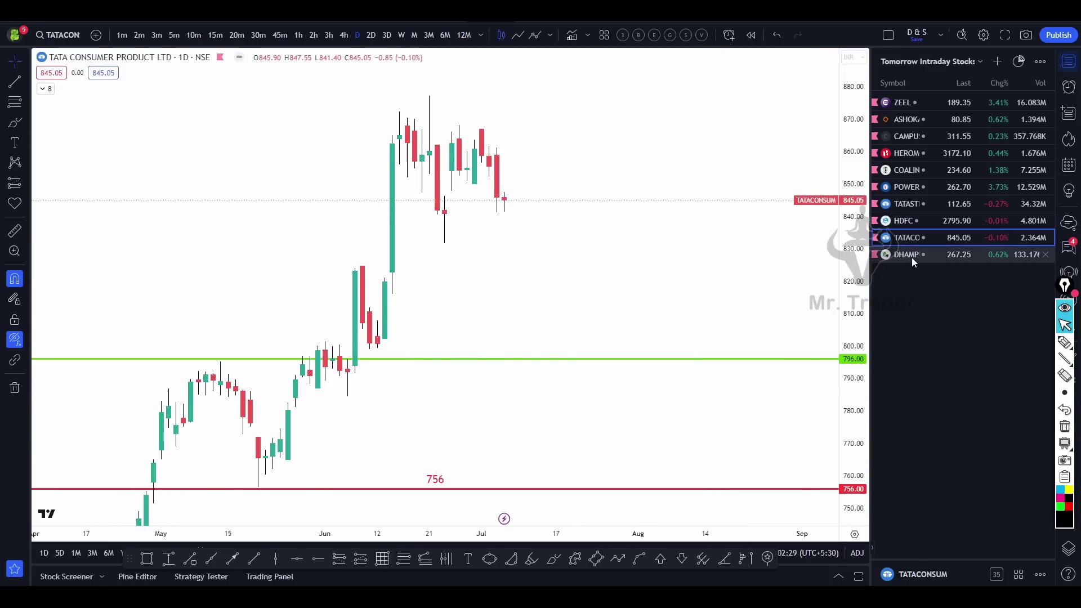
drag(689, 329, 656, 398)
drag(853, 331, 851, 399)
scroll(710, 389, down, 3)
drag(638, 234, 631, 240)
drag(421, 248, 531, 313)
drag(758, 287, 692, 295)
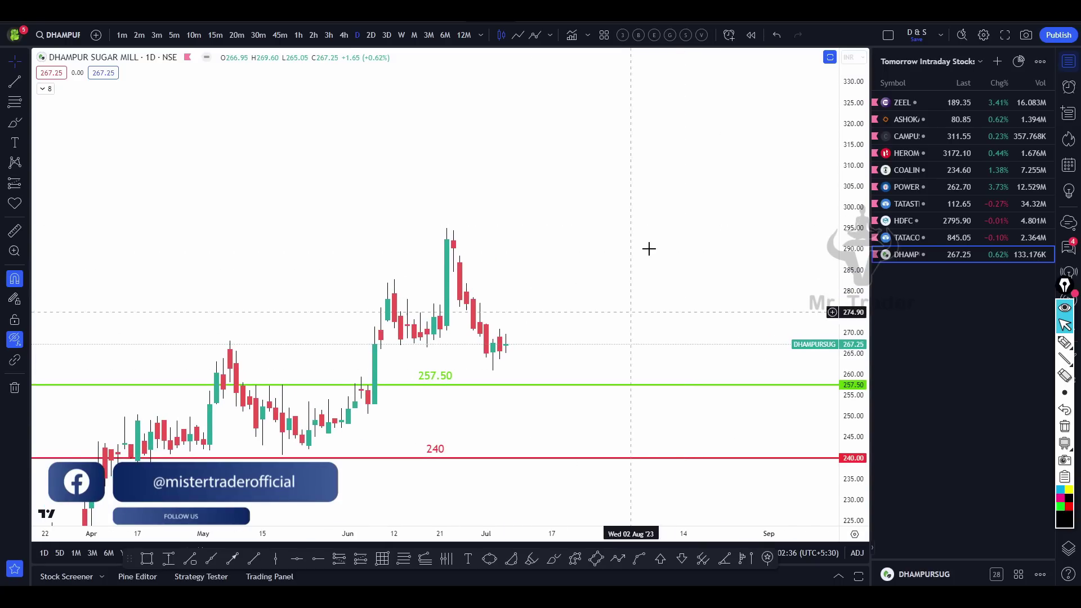